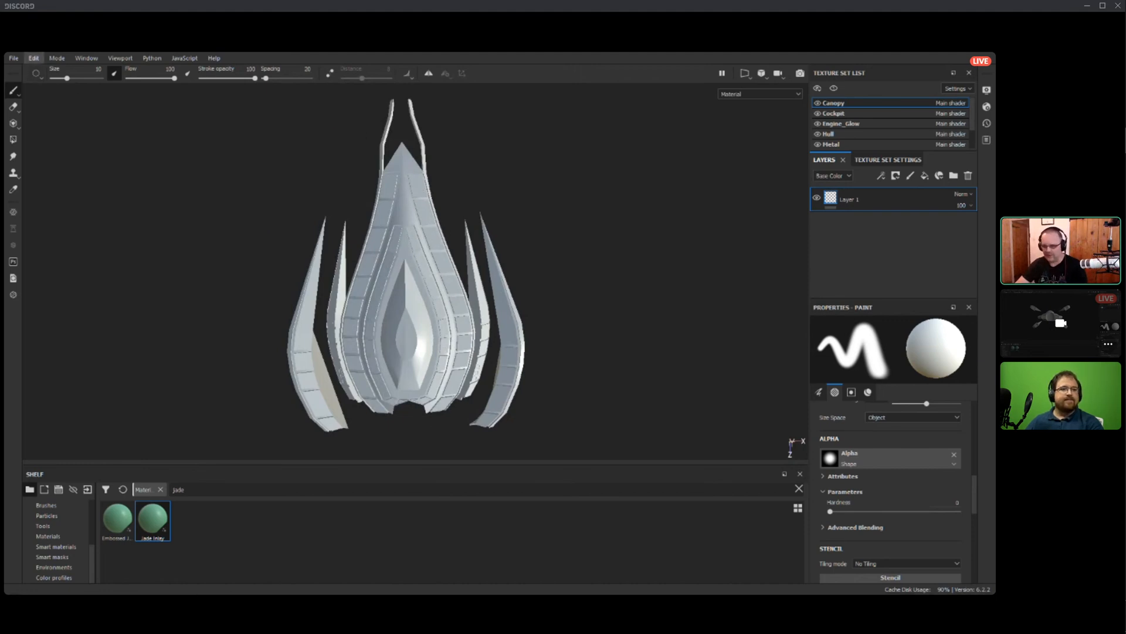
Open the most recently used project, the Wyrm hull .spp file.
{"action": "left_click", "coordinate": [13, 58]}
{"action": "mouse_move", "coordinate": [31, 91]}
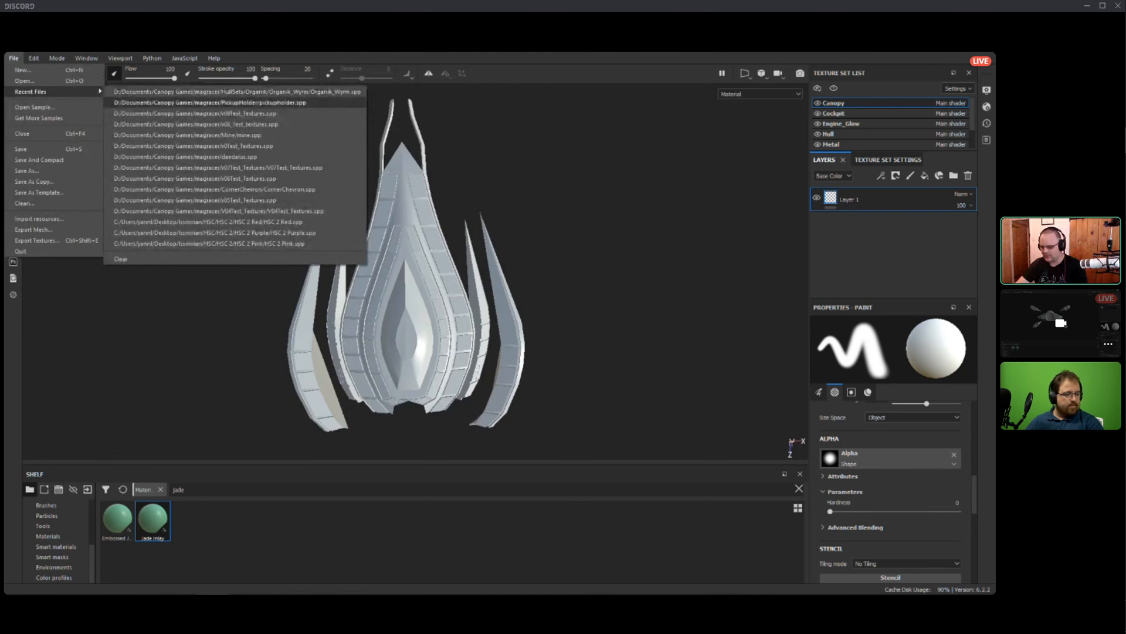
{"action": "left_click", "coordinate": [237, 91]}
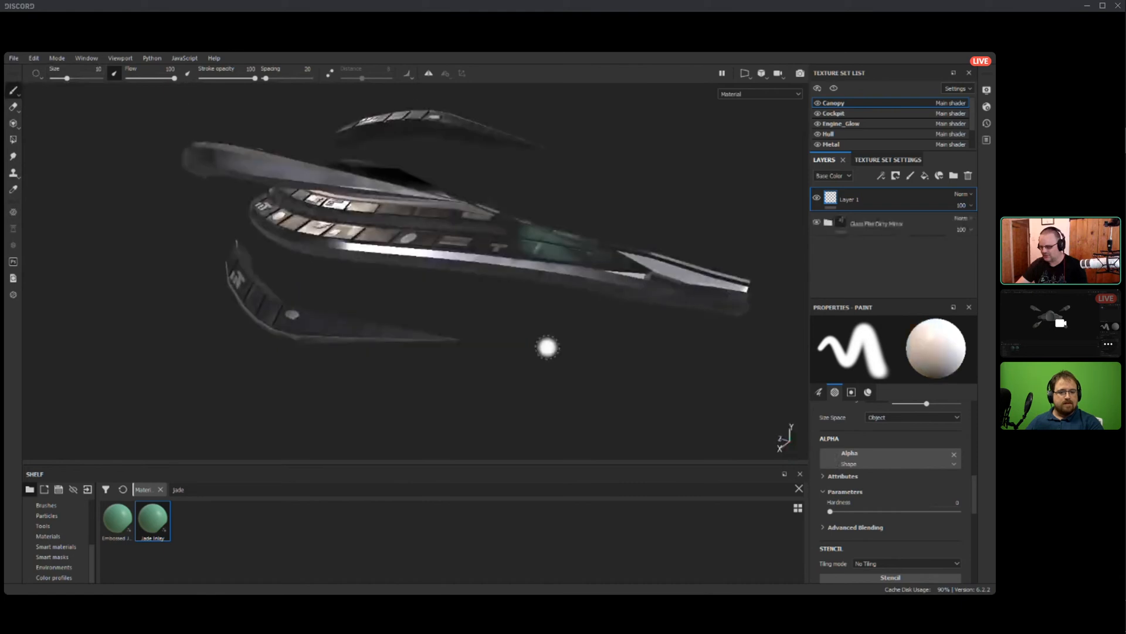
Inspect the textured Wyrm ship from several angles, including the dragon emblem and lettering on its nose.
{"action": "left_click_drag", "start_coordinate": [548, 346], "coordinate": [328, 293], "text": "alt"}
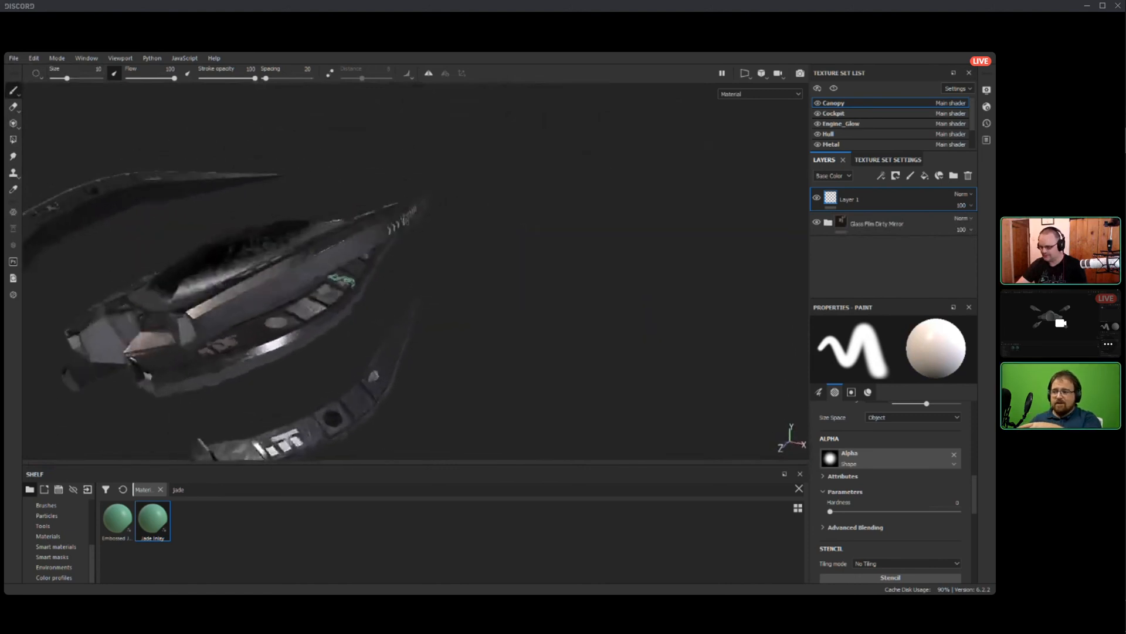
{"action": "left_click_drag", "start_coordinate": [505, 281], "coordinate": [276, 316], "text": "alt"}
{"action": "scroll", "coordinate": [337, 334], "scroll_direction": "down", "scroll_amount": 3}
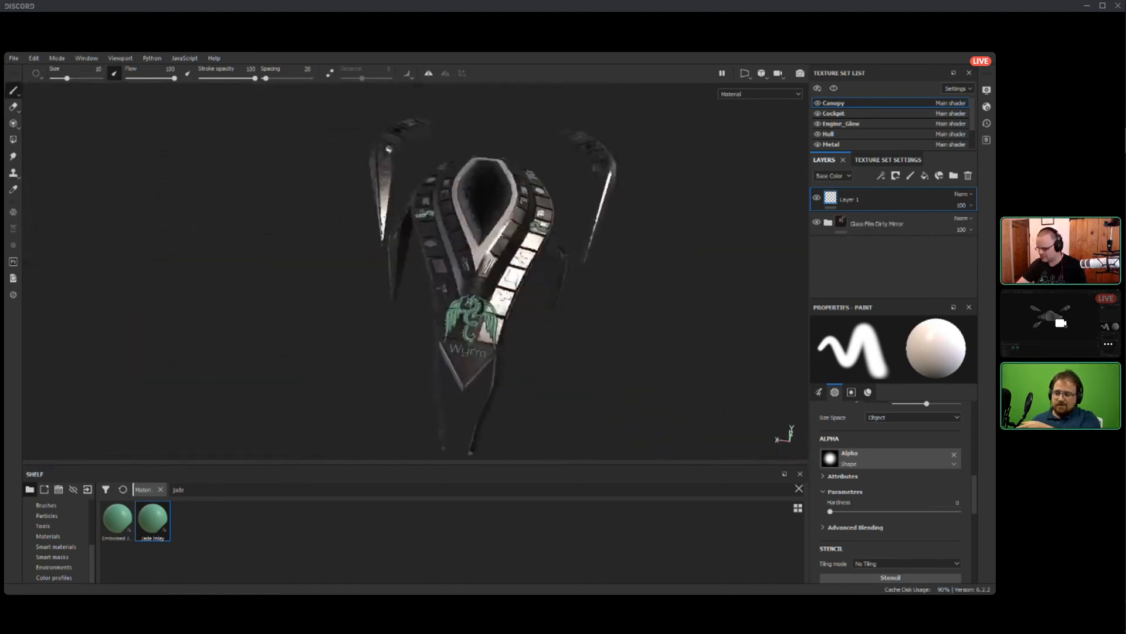
{"action": "scroll", "coordinate": [340, 342], "scroll_direction": "up", "scroll_amount": 5}
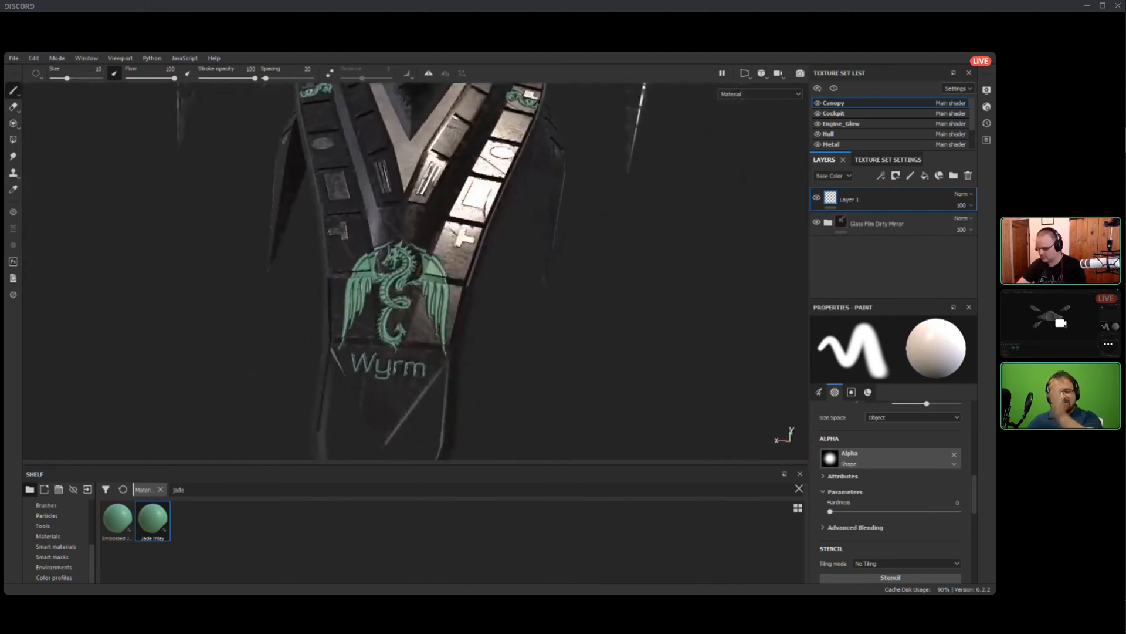
{"action": "mouse_move", "coordinate": [202, 358]}
{"action": "left_mouse_down", "text": "alt"}
{"action": "mouse_move", "coordinate": [220, 382]}
{"action": "mouse_move", "coordinate": [244, 370]}
{"action": "left_mouse_up", "text": "alt"}
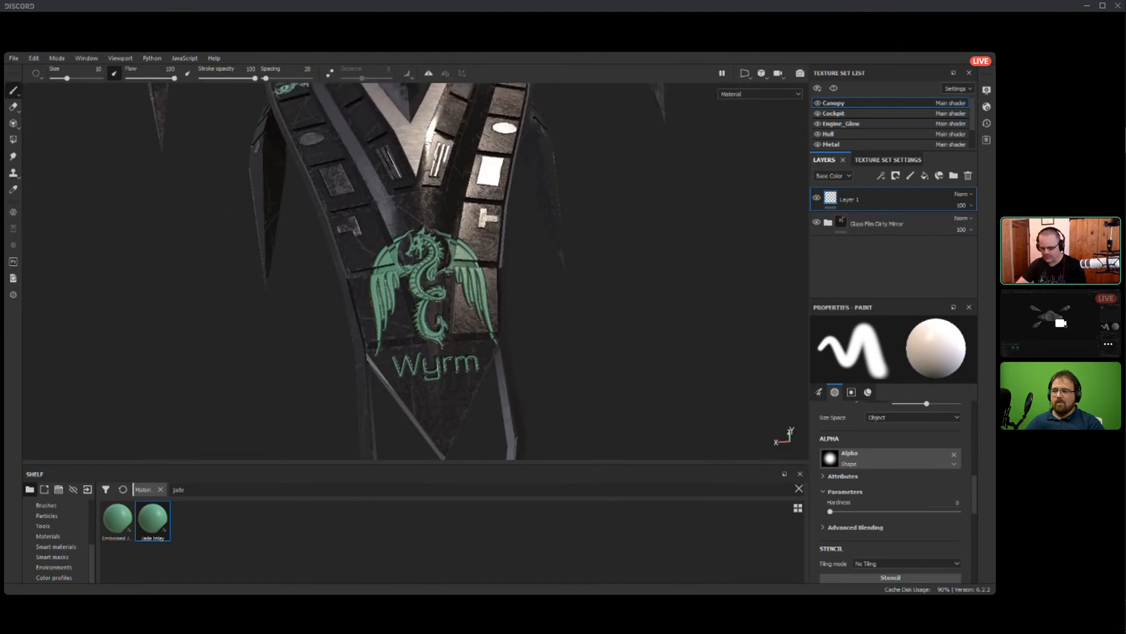
{"action": "mouse_move", "coordinate": [127, 441]}
{"action": "left_mouse_down", "text": "alt"}
{"action": "mouse_move", "coordinate": [407, 354]}
{"action": "mouse_move", "coordinate": [563, 404]}
{"action": "mouse_move", "coordinate": [490, 369]}
{"action": "left_mouse_up", "text": "alt"}
{"action": "scroll", "coordinate": [490, 370], "scroll_direction": "down", "scroll_amount": 3}
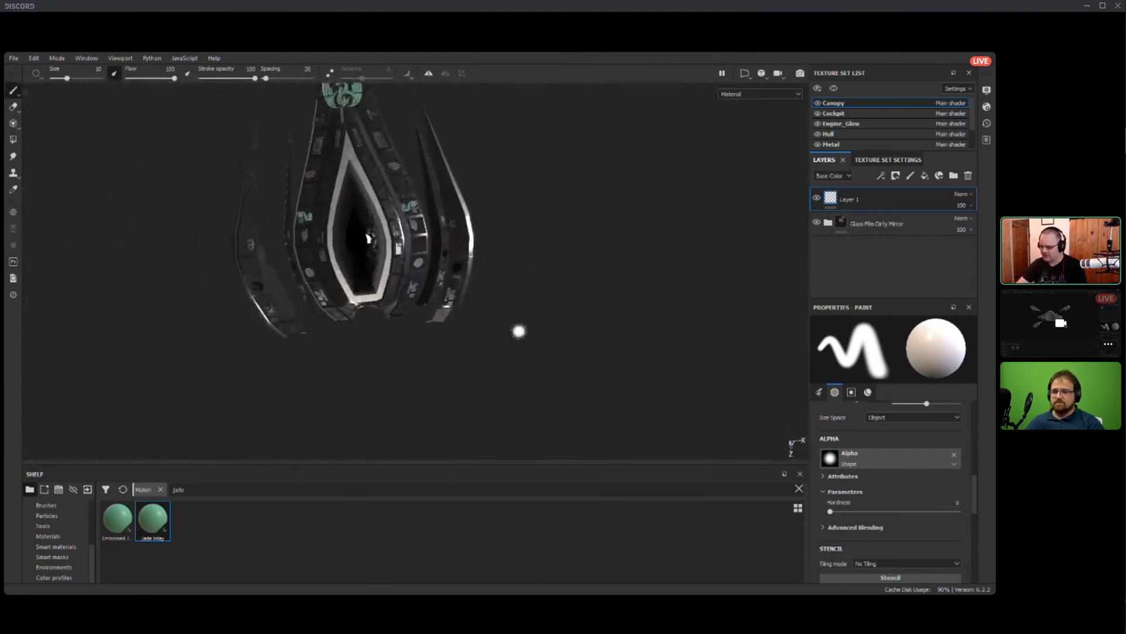
{"action": "scroll", "coordinate": [519, 331], "scroll_direction": "down", "scroll_amount": 2}
{"action": "middle_click_drag", "start_coordinate": [519, 331], "coordinate": [540, 372], "text": "alt"}
{"action": "mouse_move", "coordinate": [540, 372]}
{"action": "left_mouse_down", "text": "alt"}
{"action": "mouse_move", "coordinate": [578, 355]}
{"action": "mouse_move", "coordinate": [496, 355]}
{"action": "mouse_move", "coordinate": [531, 235]}
{"action": "left_mouse_up", "text": "alt"}
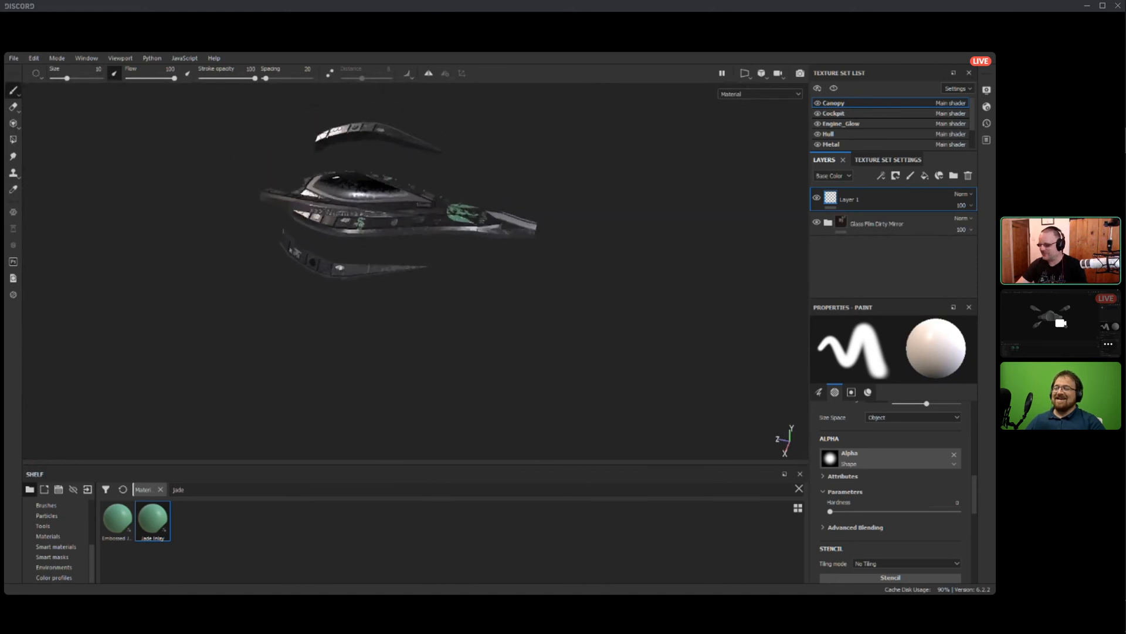
{"action": "scroll", "coordinate": [407, 254], "scroll_direction": "up", "scroll_amount": 3}
{"action": "middle_click_drag", "start_coordinate": [407, 254], "coordinate": [409, 357], "text": "alt"}
{"action": "left_click_drag", "start_coordinate": [408, 358], "coordinate": [327, 363], "text": "alt"}
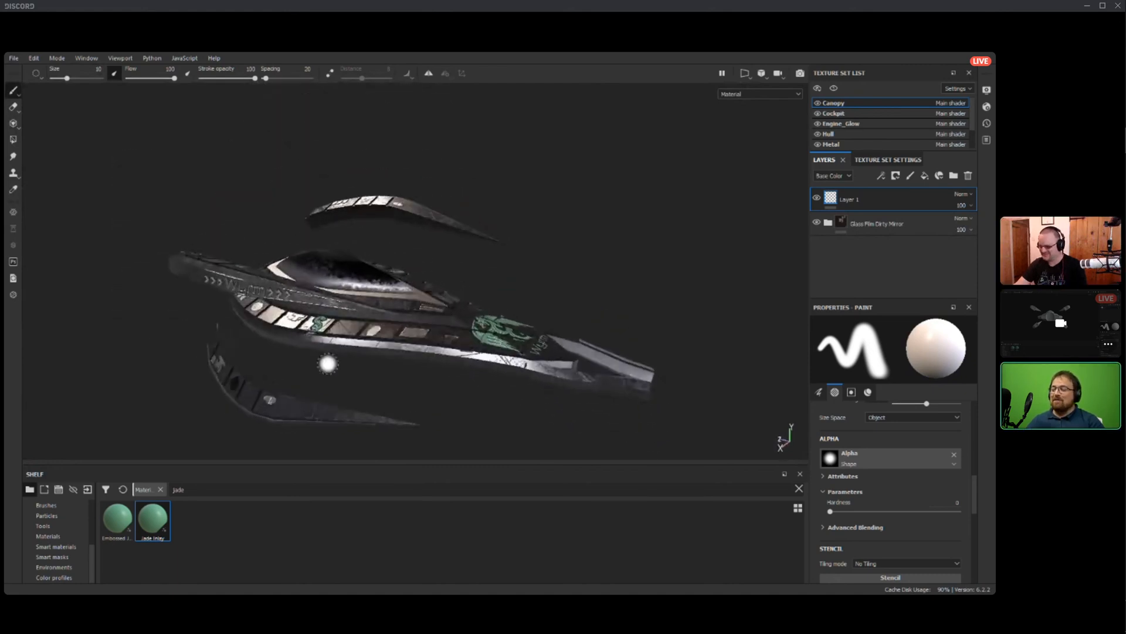
Find the glass smart materials and apply Glass Film Dirty Mirror to the Canopy texture set.
{"action": "mouse_move", "coordinate": [149, 582]}
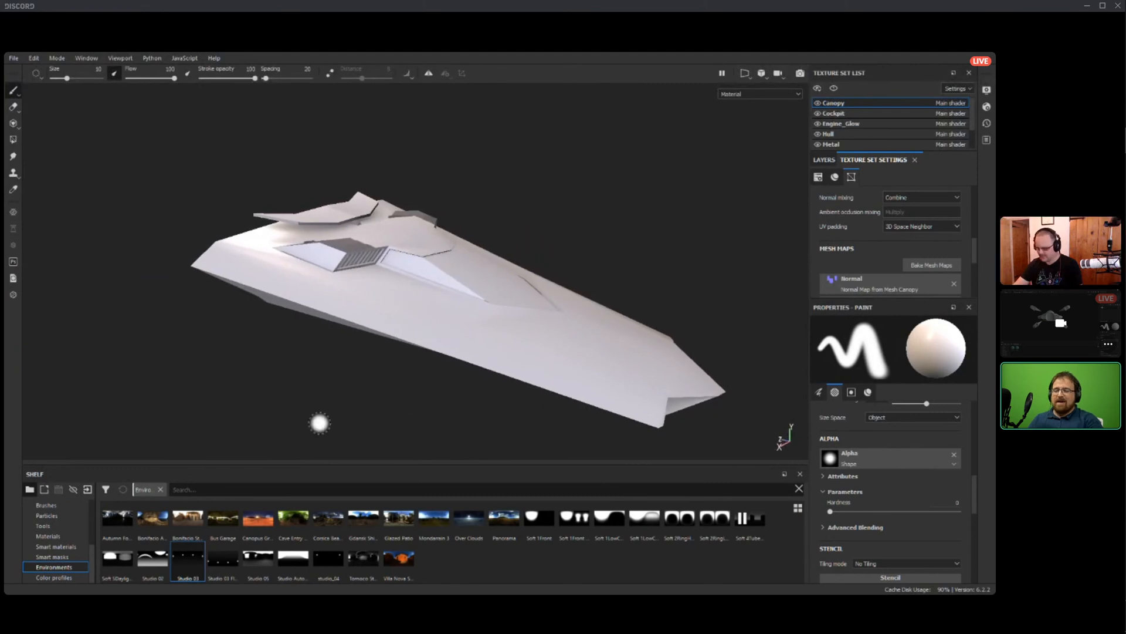
{"action": "left_click", "coordinate": [55, 547]}
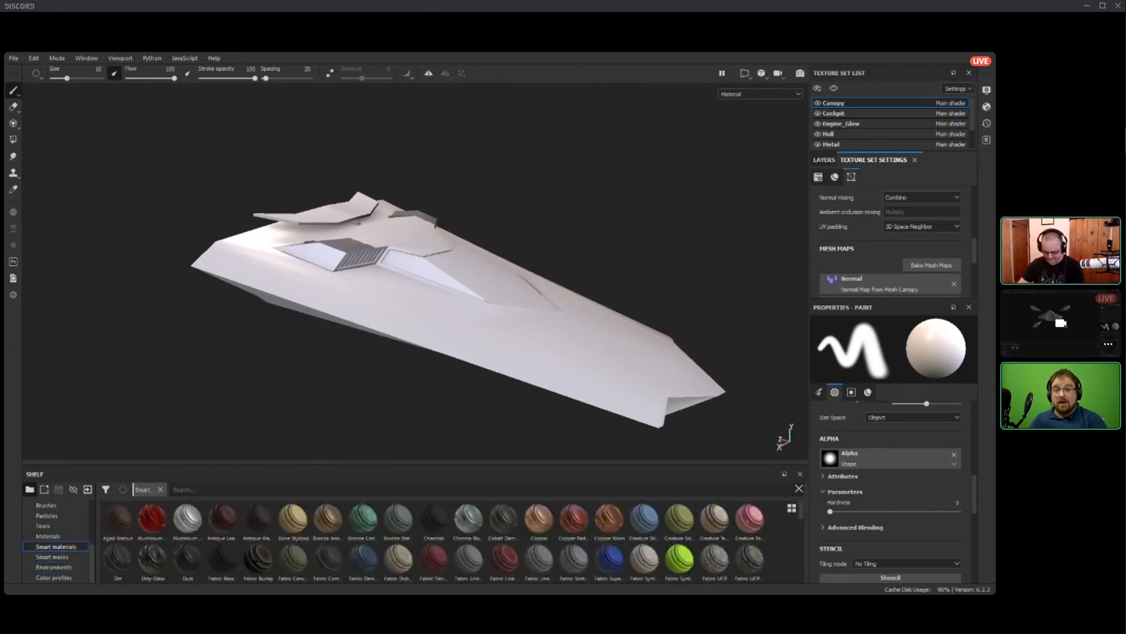
{"action": "type", "text": "glass"}
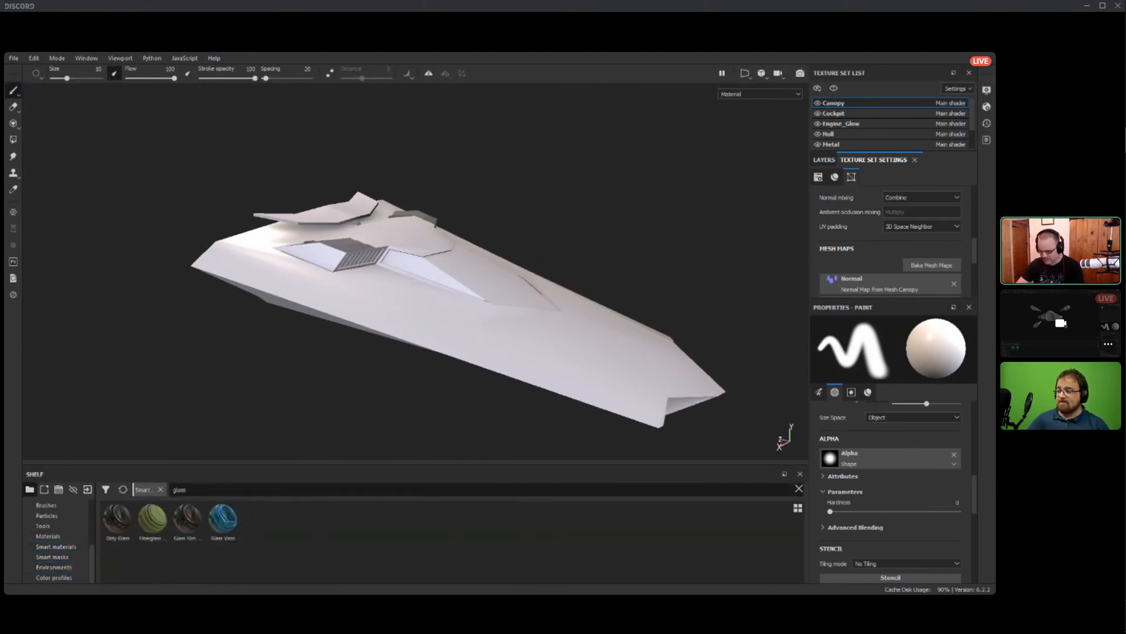
{"action": "left_click", "coordinate": [824, 160]}
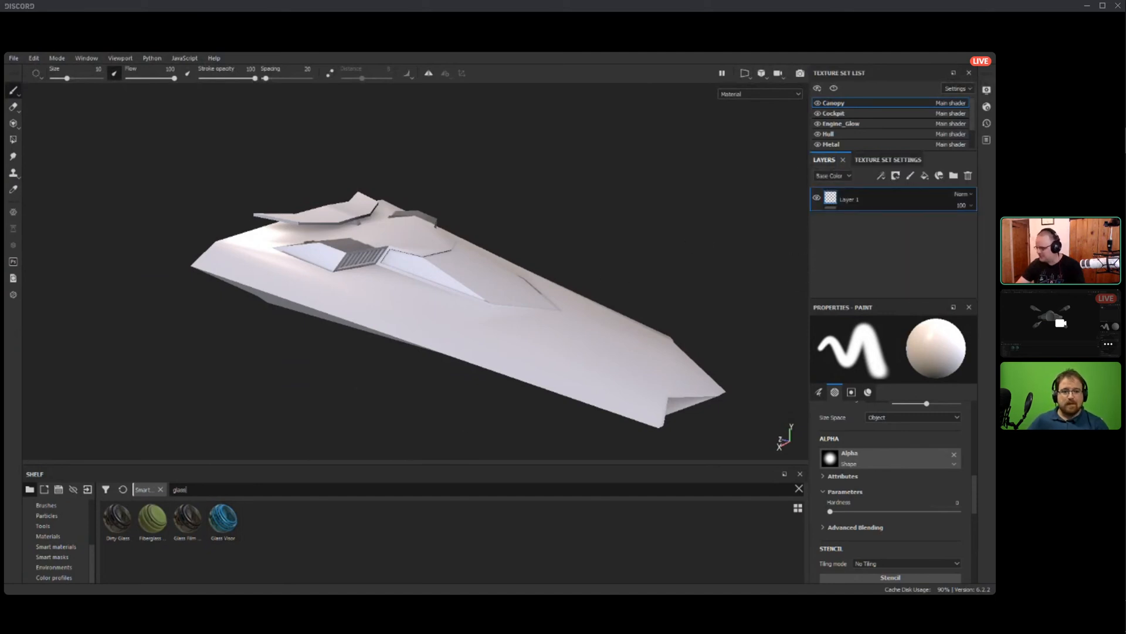
{"action": "left_click_drag", "start_coordinate": [187, 520], "coordinate": [871, 234]}
{"action": "mouse_move", "coordinate": [504, 275]}
{"action": "left_mouse_down", "text": "alt"}
{"action": "mouse_move", "coordinate": [335, 258]}
{"action": "mouse_move", "coordinate": [440, 262]}
{"action": "mouse_move", "coordinate": [504, 247]}
{"action": "mouse_move", "coordinate": [399, 279]}
{"action": "mouse_move", "coordinate": [522, 264]}
{"action": "left_mouse_up", "text": "alt"}
Find the steel smart materials and apply Steel to the Cockpit texture set.
{"action": "left_click", "coordinate": [833, 113]}
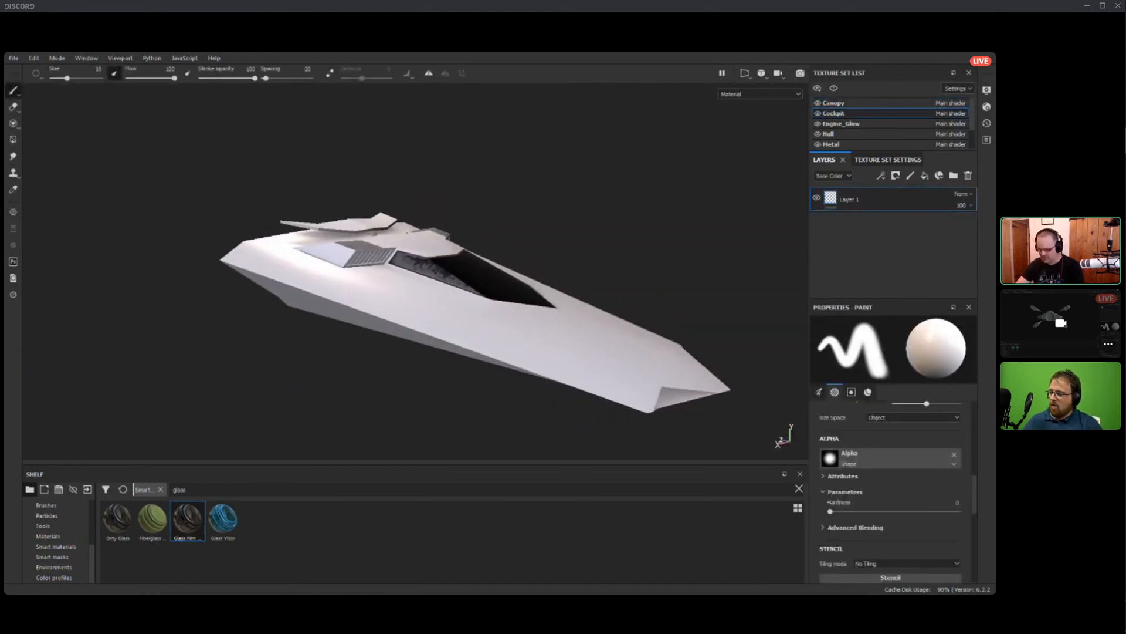
{"action": "left_click", "coordinate": [200, 490]}
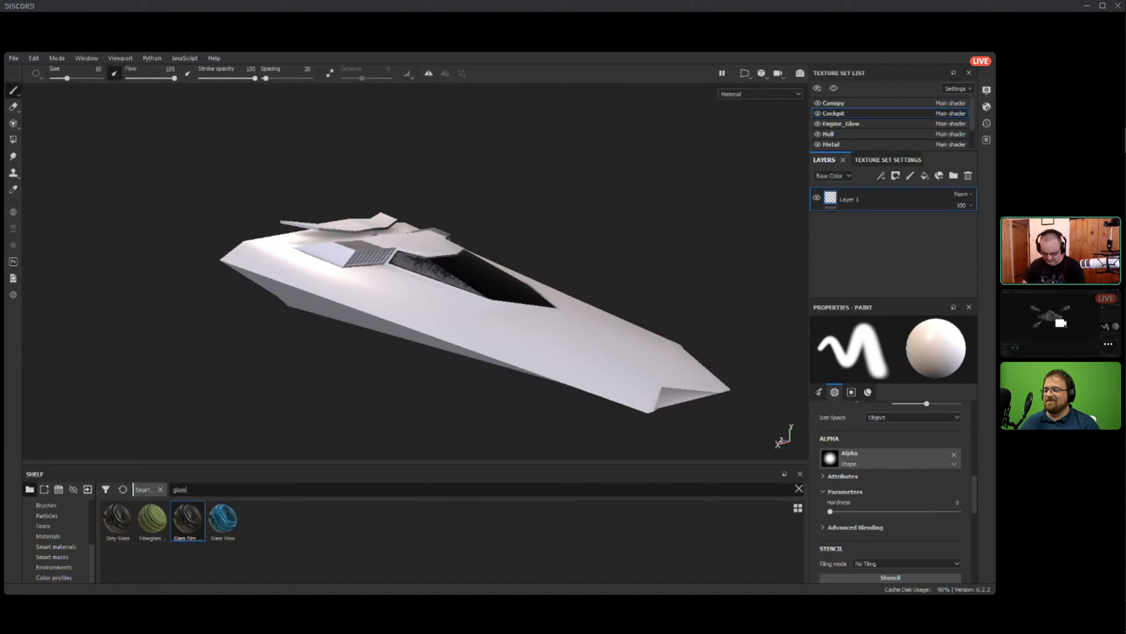
{"action": "type", "text": "steel"}
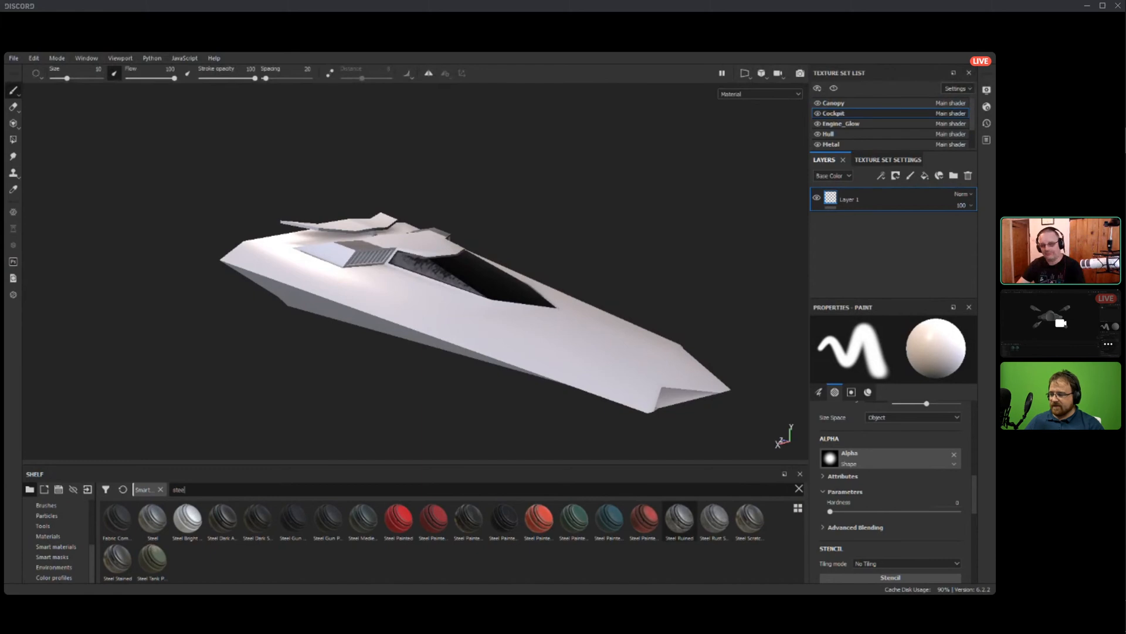
{"action": "left_click", "coordinate": [680, 520]}
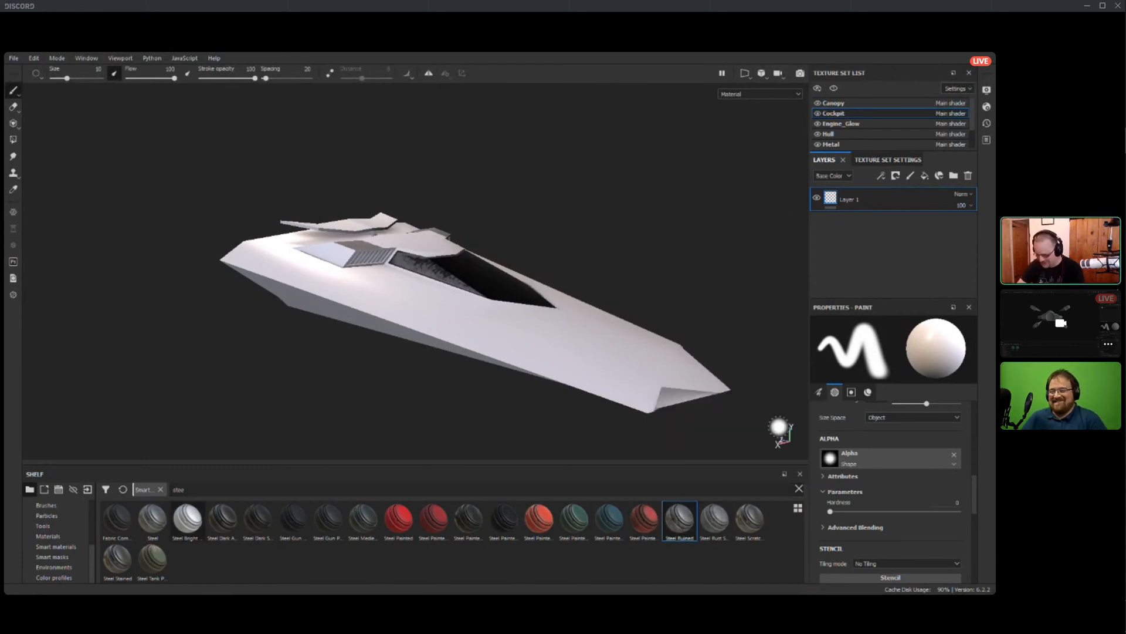
{"action": "left_click_drag", "start_coordinate": [152, 519], "coordinate": [868, 222]}
{"action": "scroll", "coordinate": [434, 273], "scroll_direction": "down", "scroll_amount": 3}
{"action": "scroll", "coordinate": [434, 273], "scroll_direction": "up", "scroll_amount": 7}
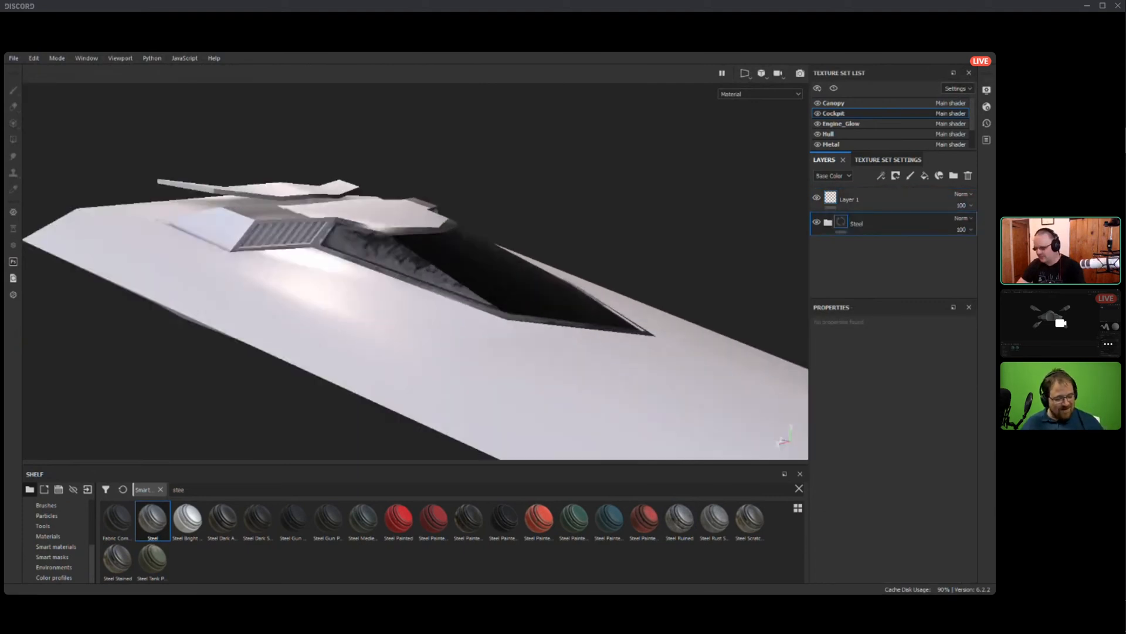
{"action": "mouse_move", "coordinate": [505, 258]}
{"action": "left_mouse_down", "text": "alt"}
{"action": "mouse_move", "coordinate": [375, 294]}
{"action": "mouse_move", "coordinate": [328, 287]}
{"action": "mouse_move", "coordinate": [510, 255]}
{"action": "left_mouse_up", "text": "alt"}
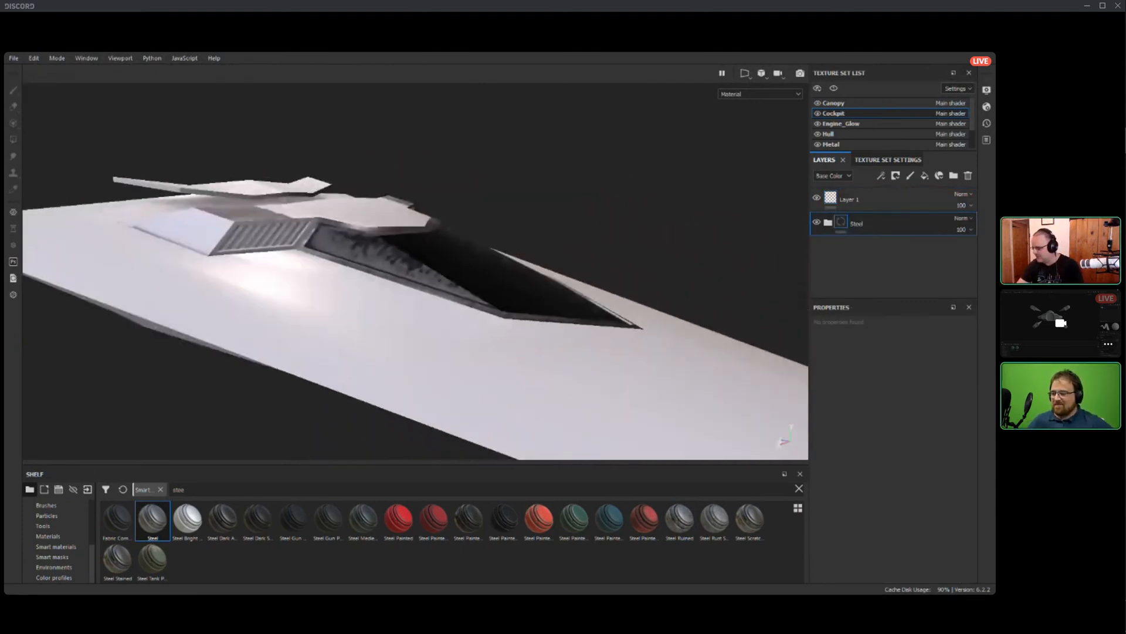
Switch to the Hull texture set and search the material library for "pink".
{"action": "left_click", "coordinate": [829, 134]}
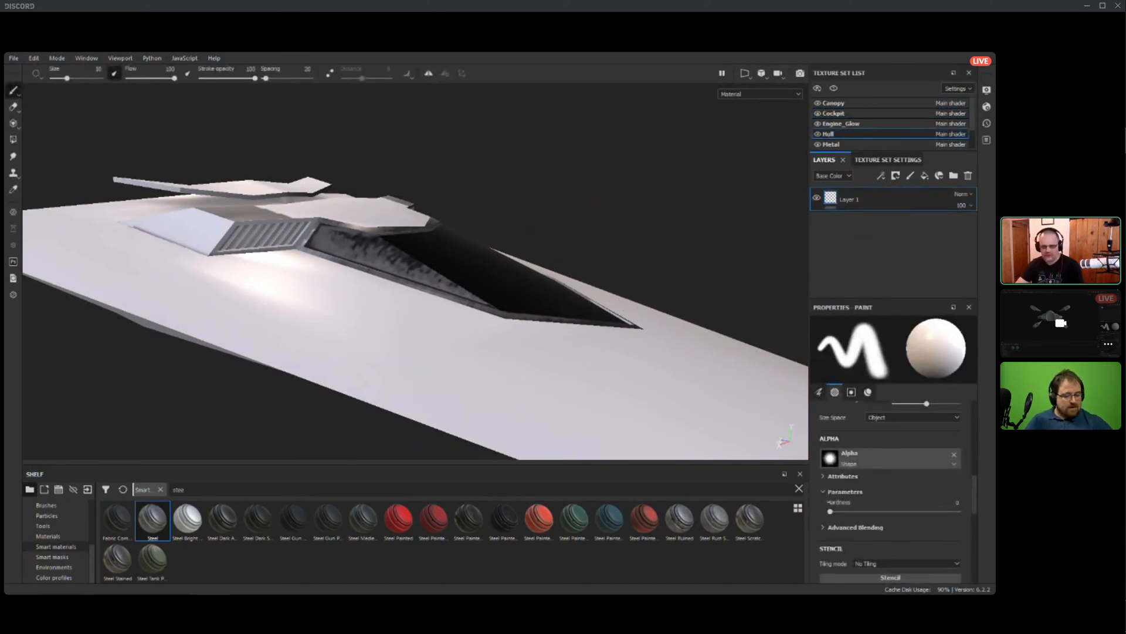
{"action": "left_click", "coordinate": [48, 536]}
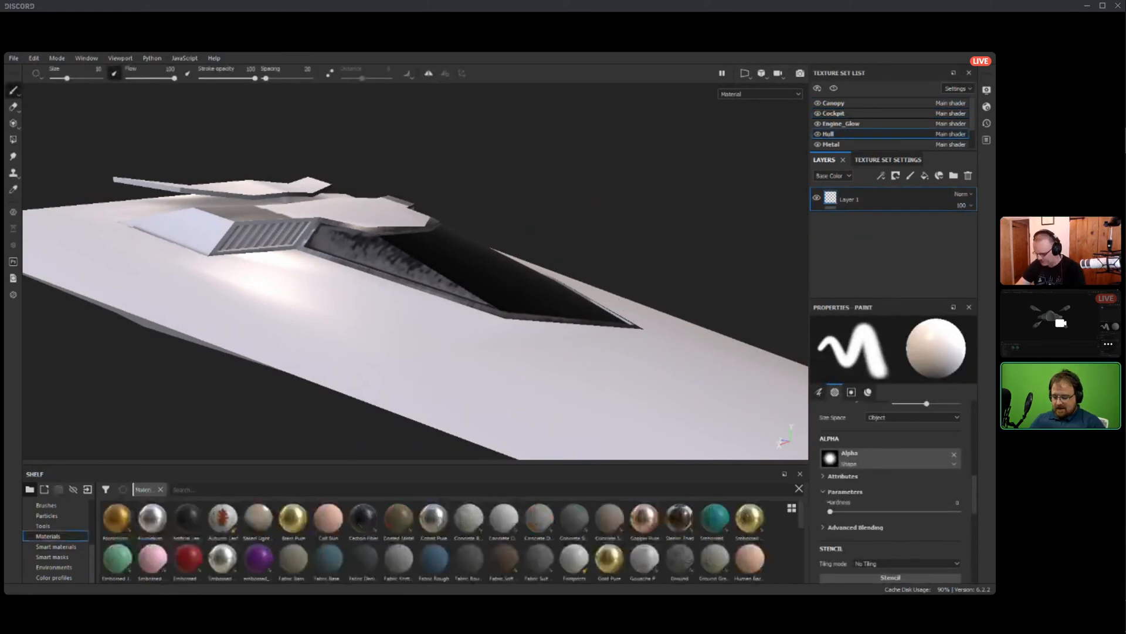
{"action": "left_click", "coordinate": [194, 489]}
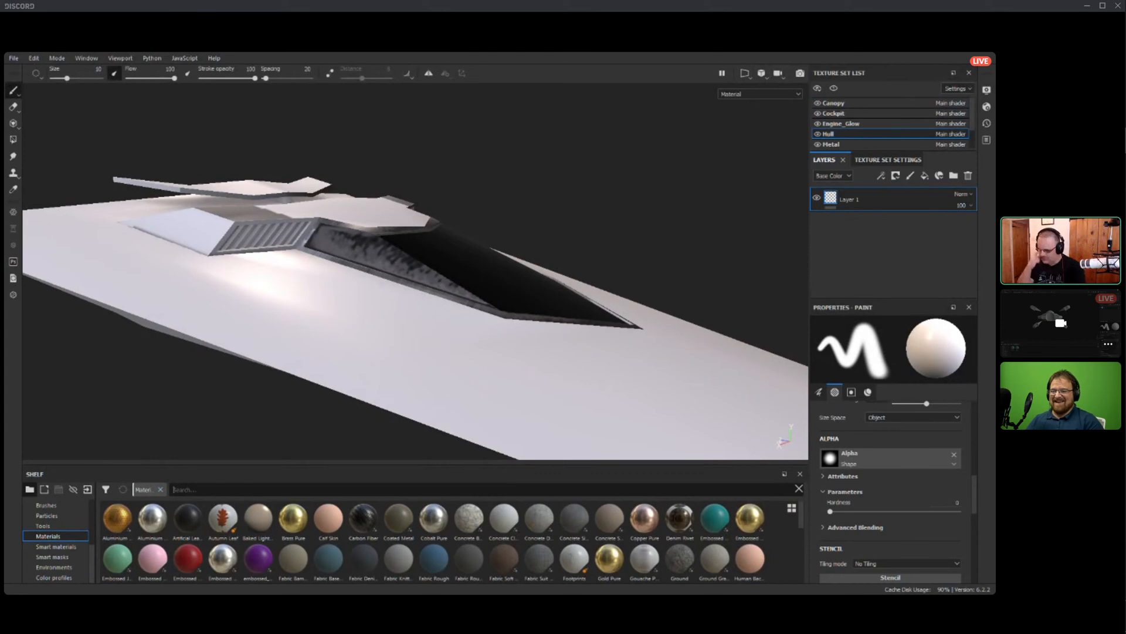
{"action": "type", "text": "pink"}
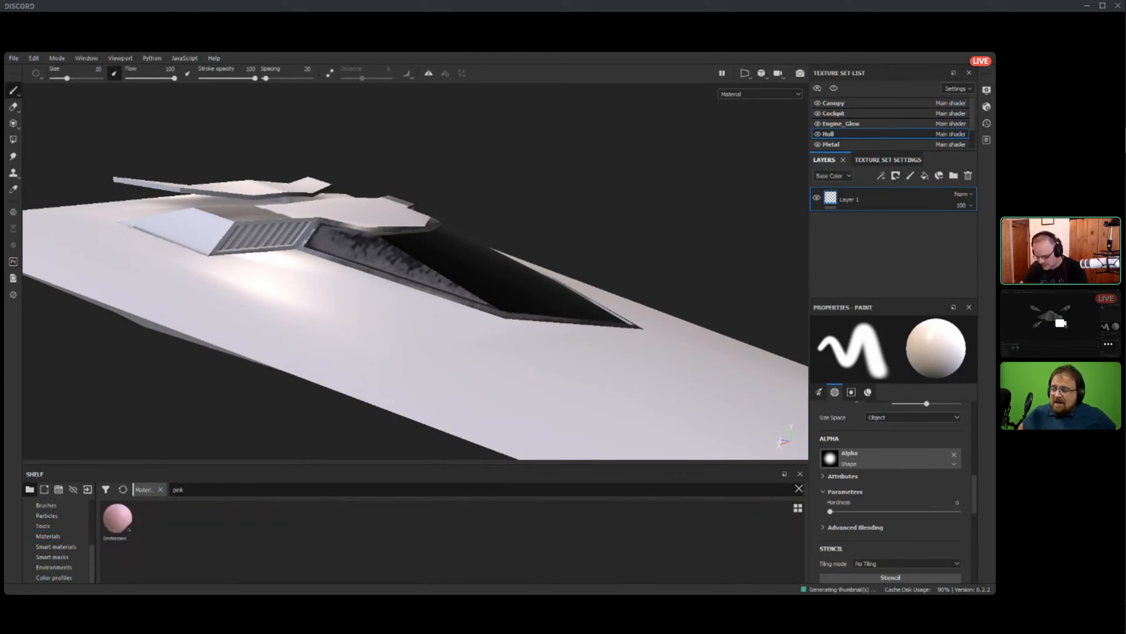
{"action": "key", "text": "Return"}
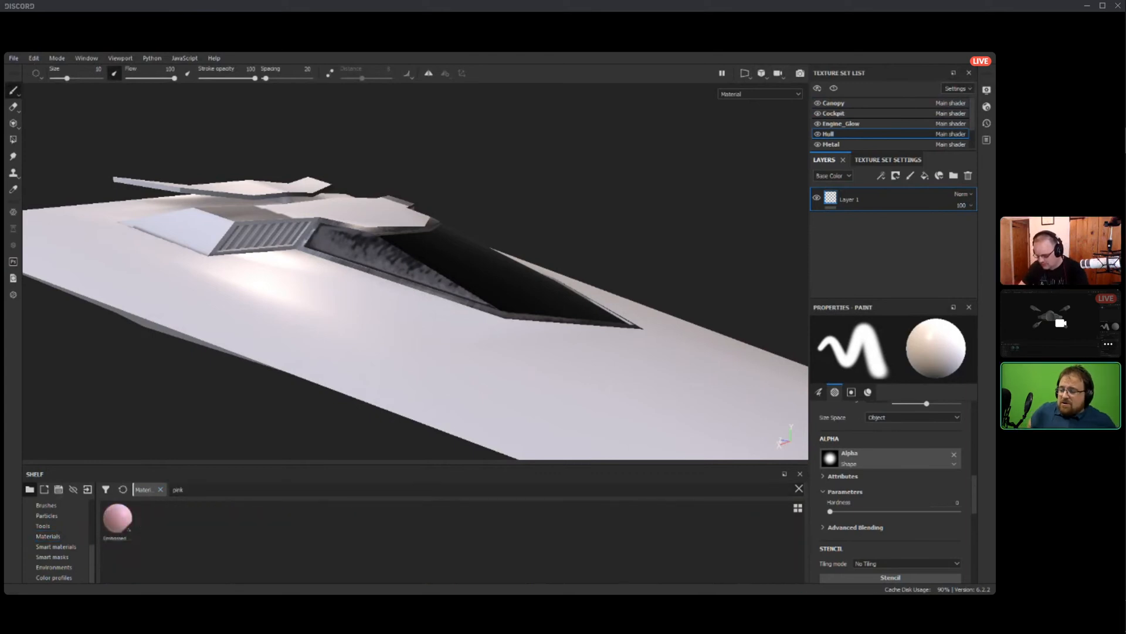
{"action": "left_click_drag", "start_coordinate": [191, 489], "coordinate": [88, 523]}
{"action": "left_click", "coordinate": [56, 547]}
{"action": "left_click", "coordinate": [48, 536]}
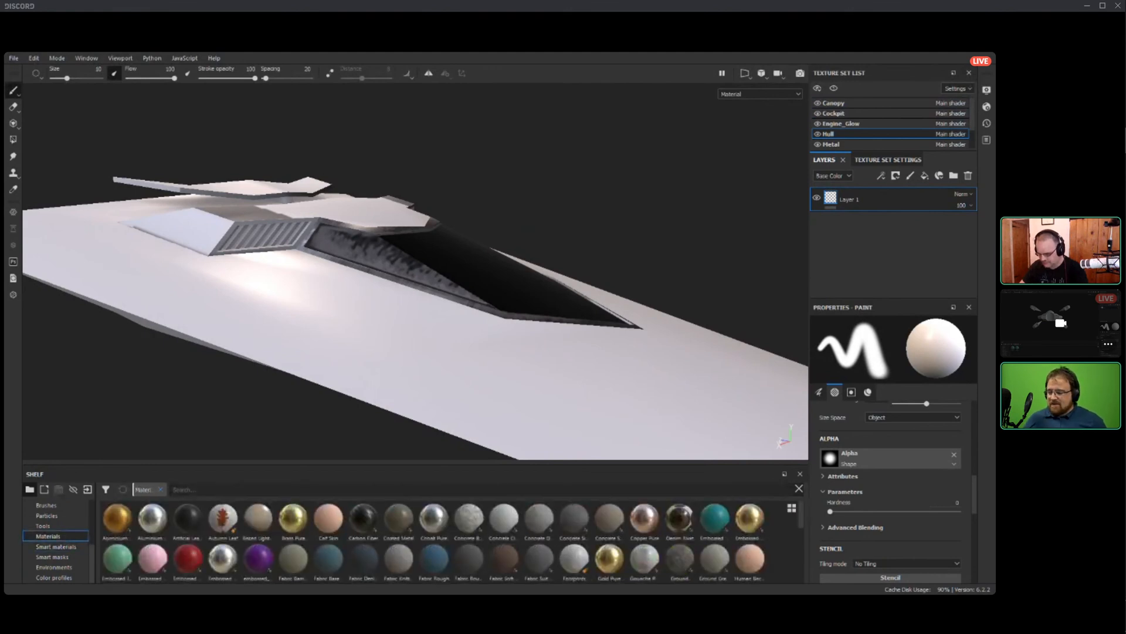
{"action": "left_click", "coordinate": [189, 489]}
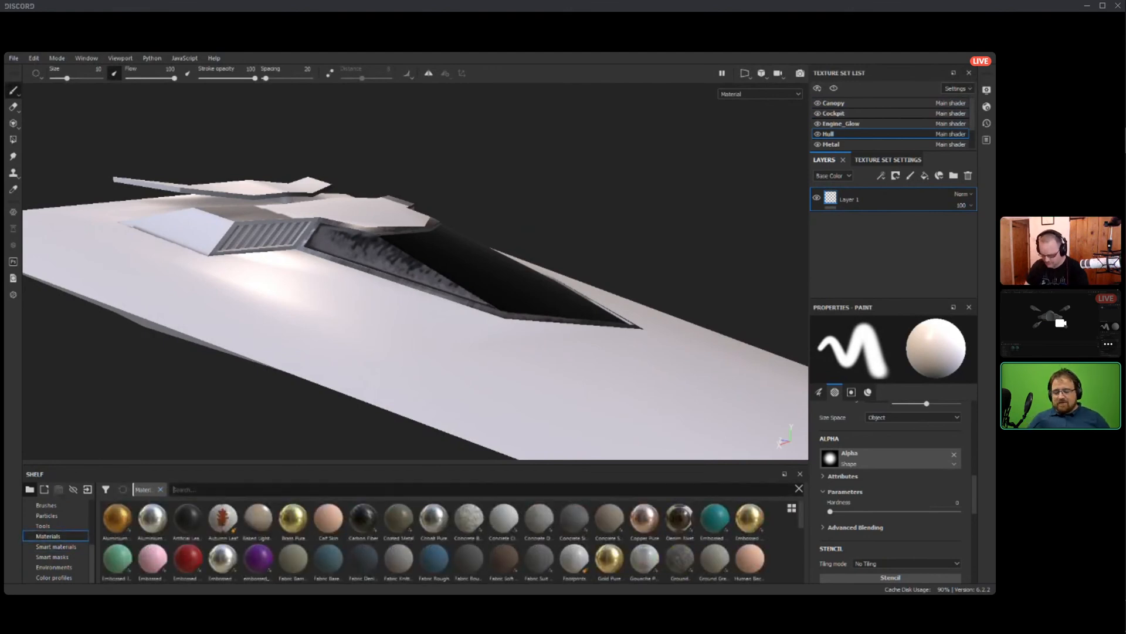
{"action": "type", "text": "pink"}
{"action": "left_click", "coordinate": [48, 537]}
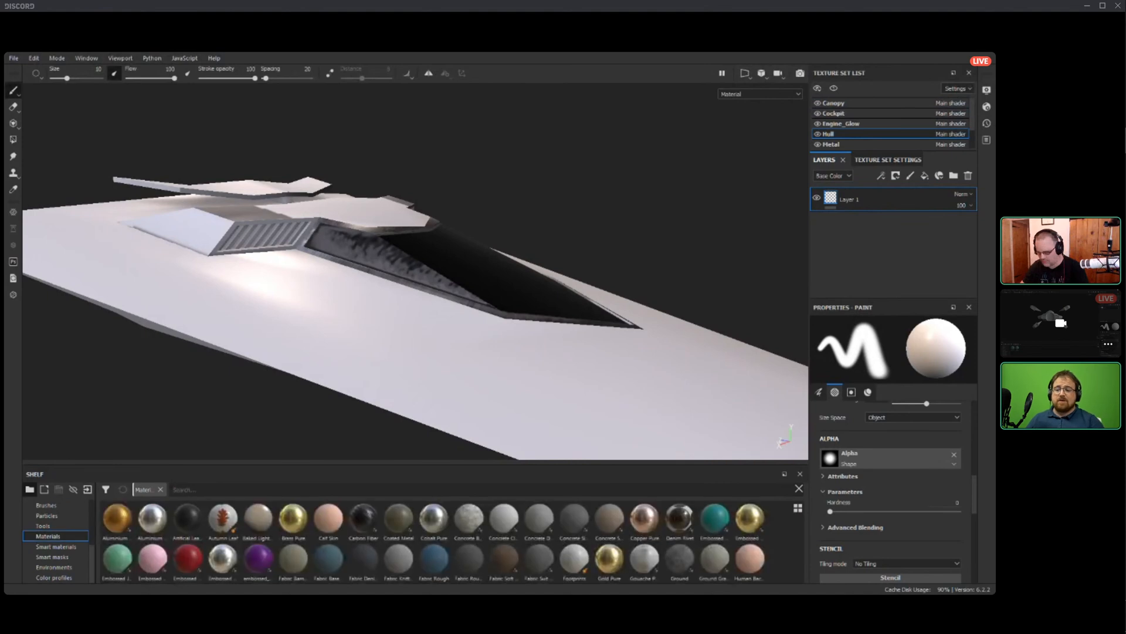
Try the Plastic Glossy Pure material on the Hull texture set with a sampled purple base color.
{"action": "left_click", "coordinate": [189, 489]}
{"action": "type", "text": "plastic"}
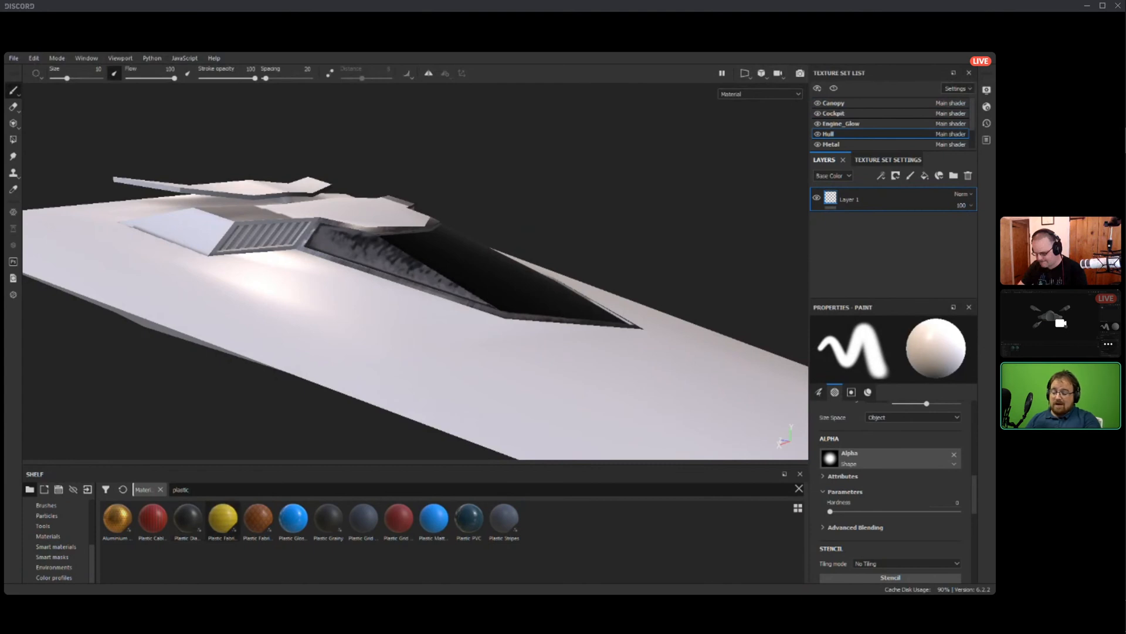
{"action": "left_click_drag", "start_coordinate": [292, 517], "coordinate": [358, 411]}
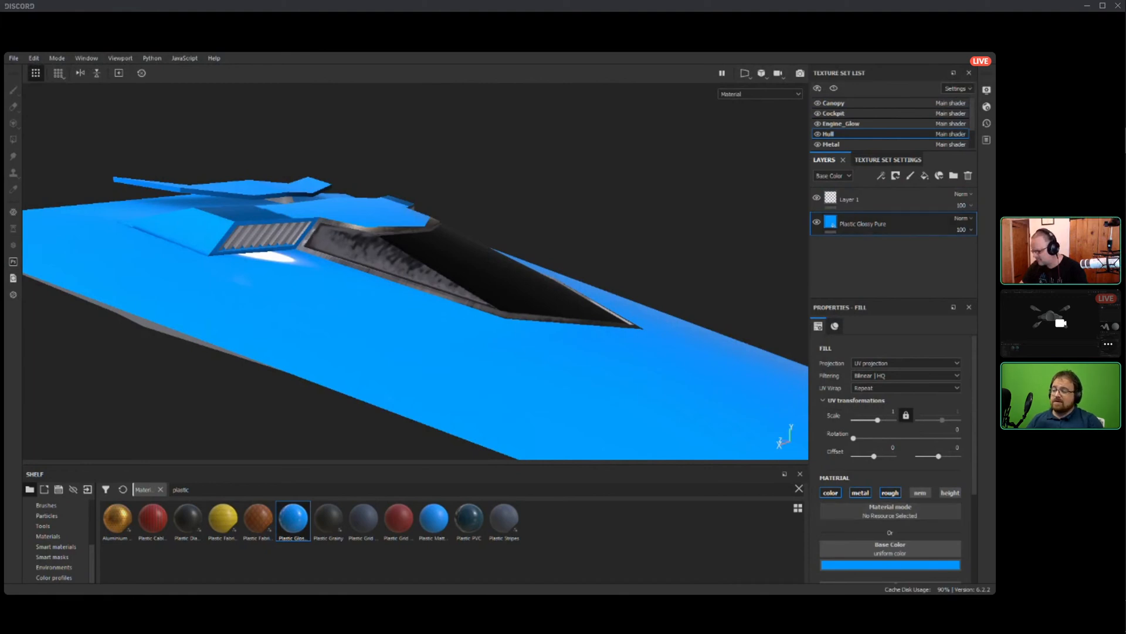
{"action": "left_click", "coordinate": [891, 565]}
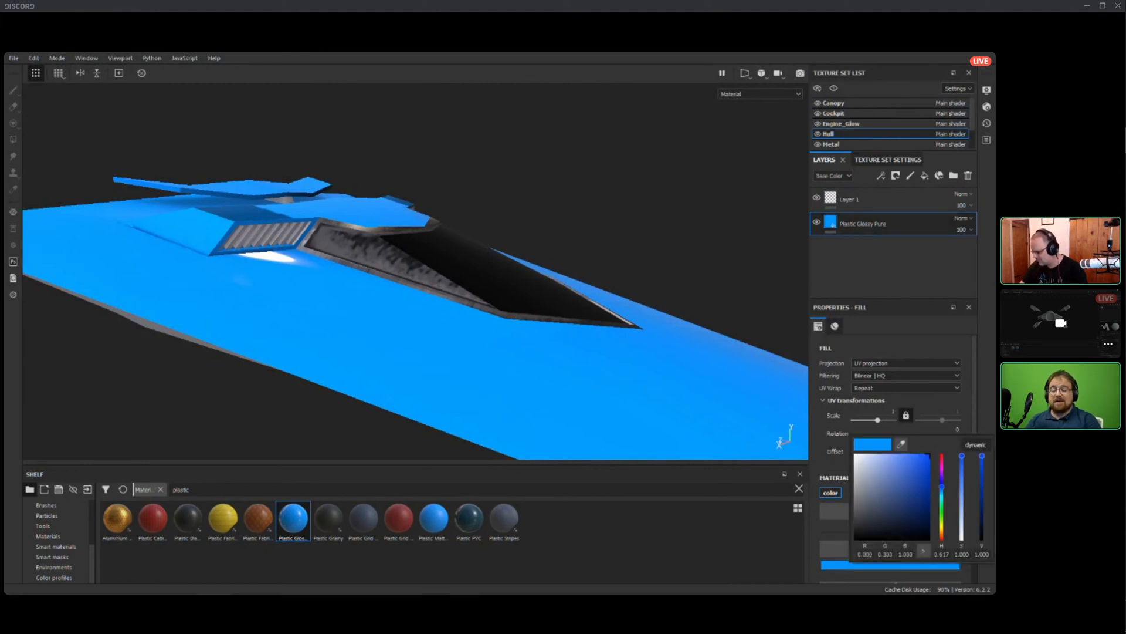
{"action": "left_click", "coordinate": [901, 445]}
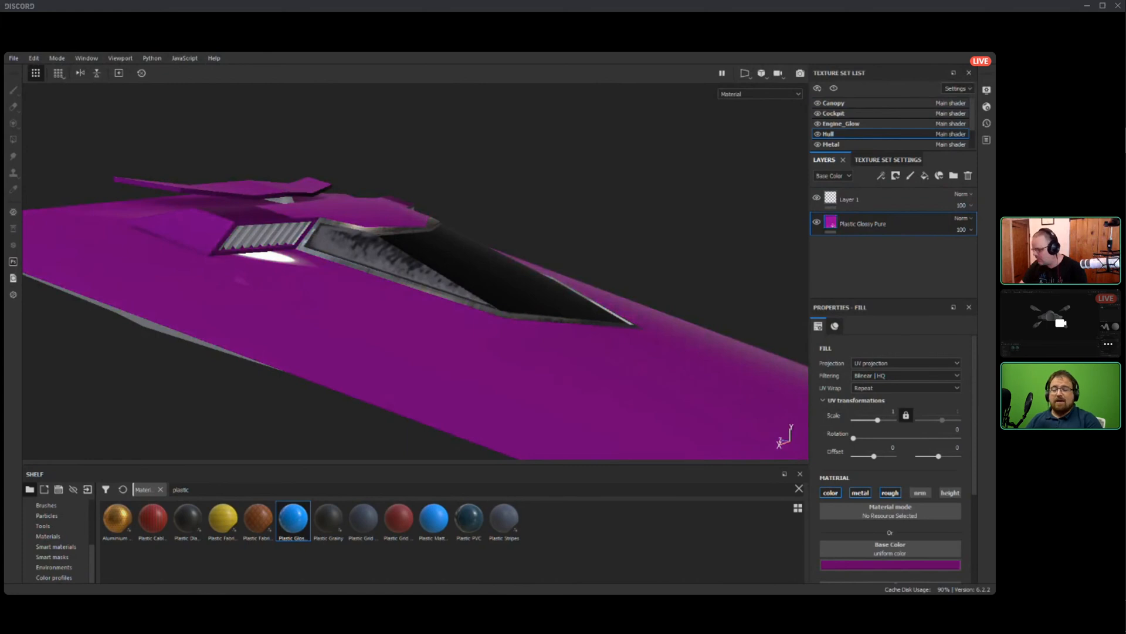
{"action": "left_click", "coordinate": [968, 175]}
Apply the Plastic Glossy Scuffed smart material to the Hull texture set and expand its layer group.
{"action": "left_click", "coordinate": [56, 547]}
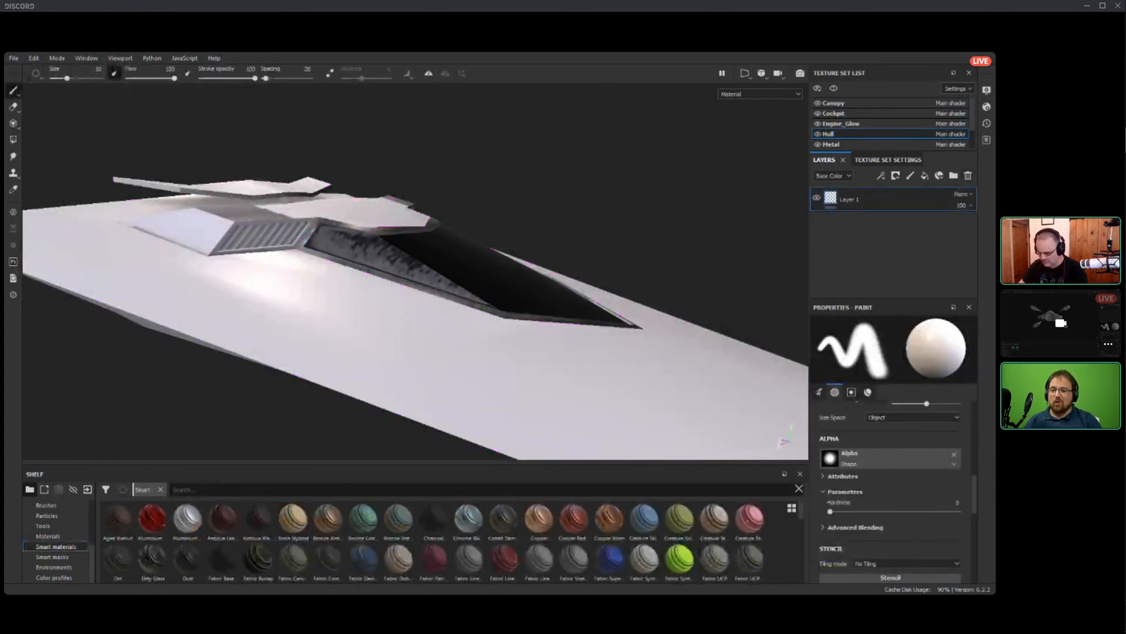
{"action": "type", "text": "plastic"}
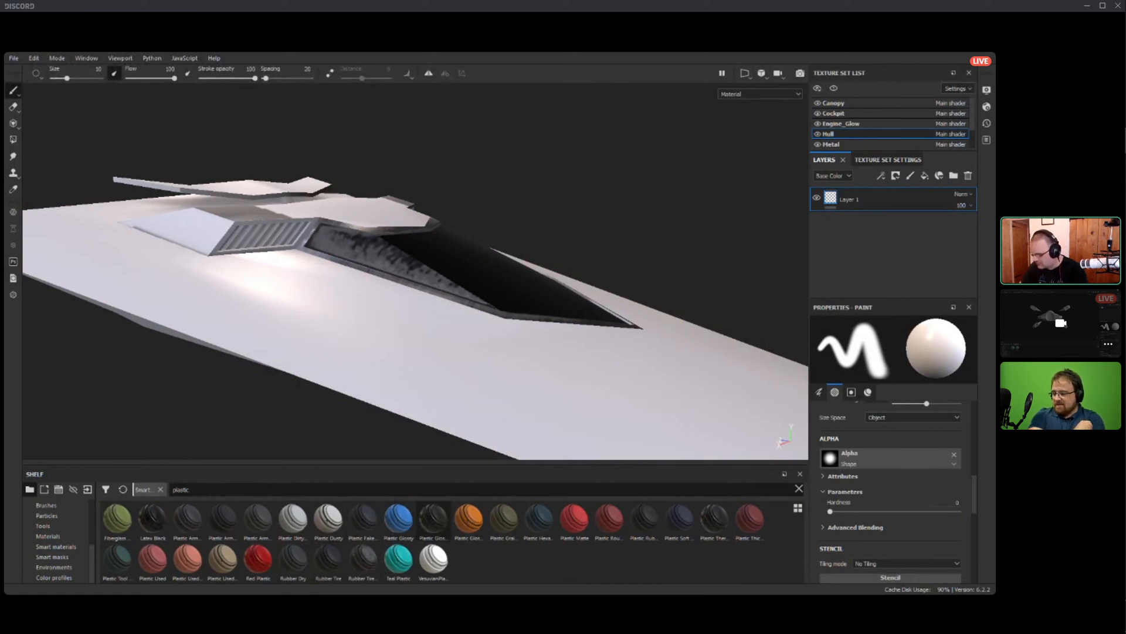
{"action": "left_click_drag", "start_coordinate": [434, 520], "coordinate": [858, 246]}
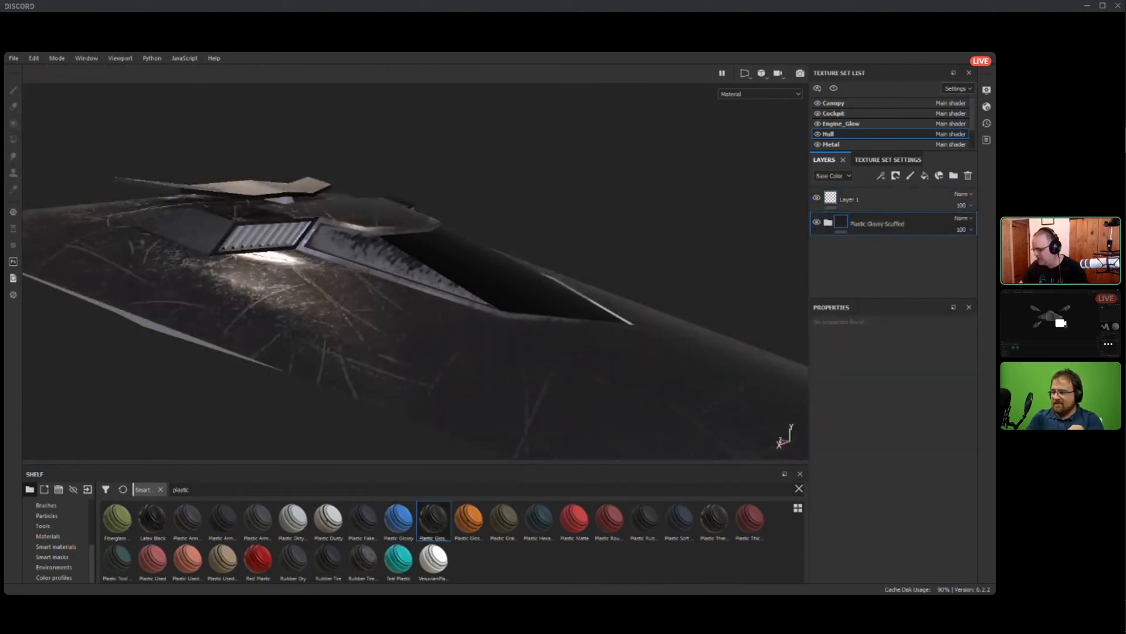
{"action": "left_click", "coordinate": [828, 223]}
{"action": "scroll", "coordinate": [891, 256], "scroll_direction": "down", "scroll_amount": 1}
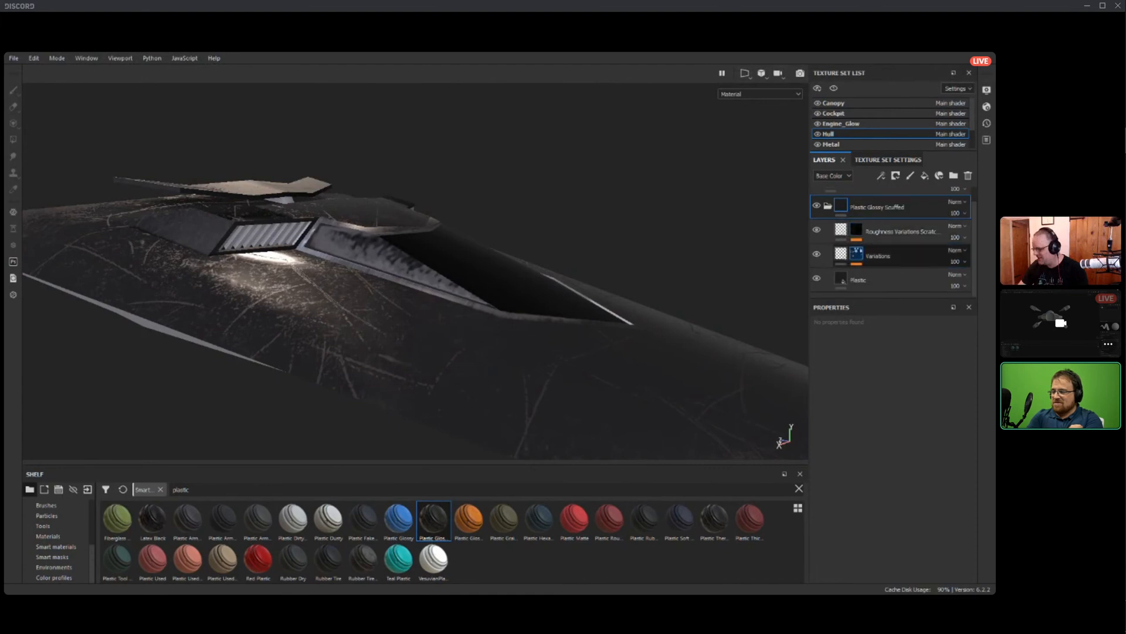
Try another plastic smart material on the Hull texture set and delete it.
{"action": "left_click", "coordinate": [858, 280]}
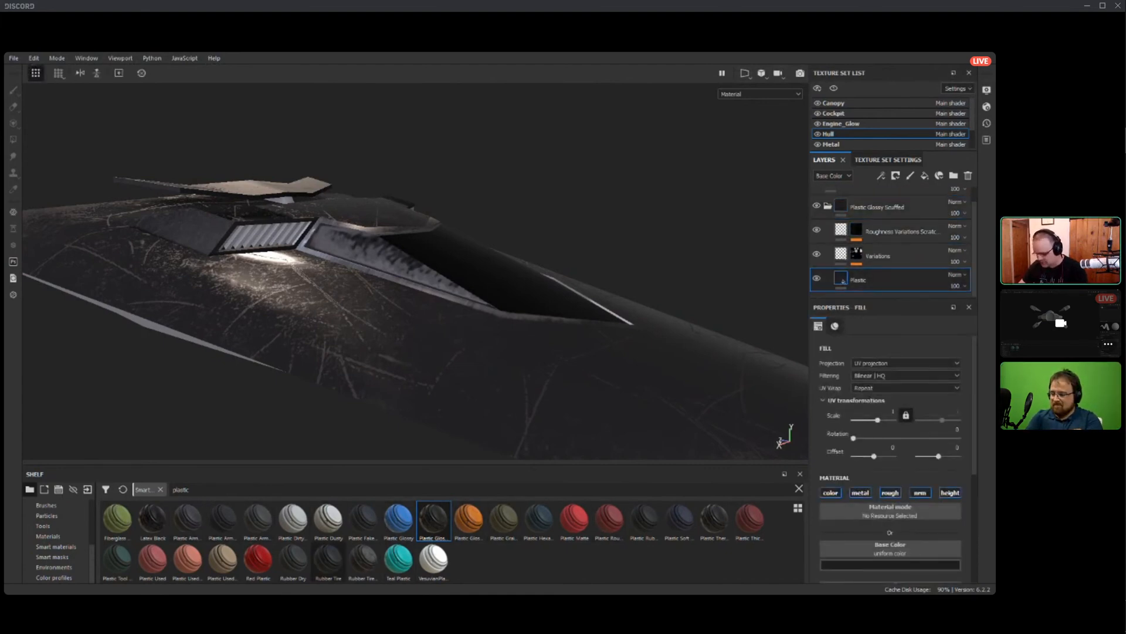
{"action": "left_click_drag", "start_coordinate": [187, 520], "coordinate": [880, 211]}
{"action": "mouse_move", "coordinate": [469, 264]}
{"action": "left_mouse_down", "text": "alt"}
{"action": "mouse_move", "coordinate": [387, 291]}
{"action": "mouse_move", "coordinate": [455, 264]}
{"action": "left_mouse_up", "text": "alt"}
{"action": "left_click", "coordinate": [968, 175]}
Set the base color of the Plastic layer inside the Hull's Plastic Glossy Scuffed group to a dark purple.
{"action": "scroll", "coordinate": [892, 253], "scroll_direction": "down", "scroll_amount": 1}
{"action": "left_click", "coordinate": [880, 280]}
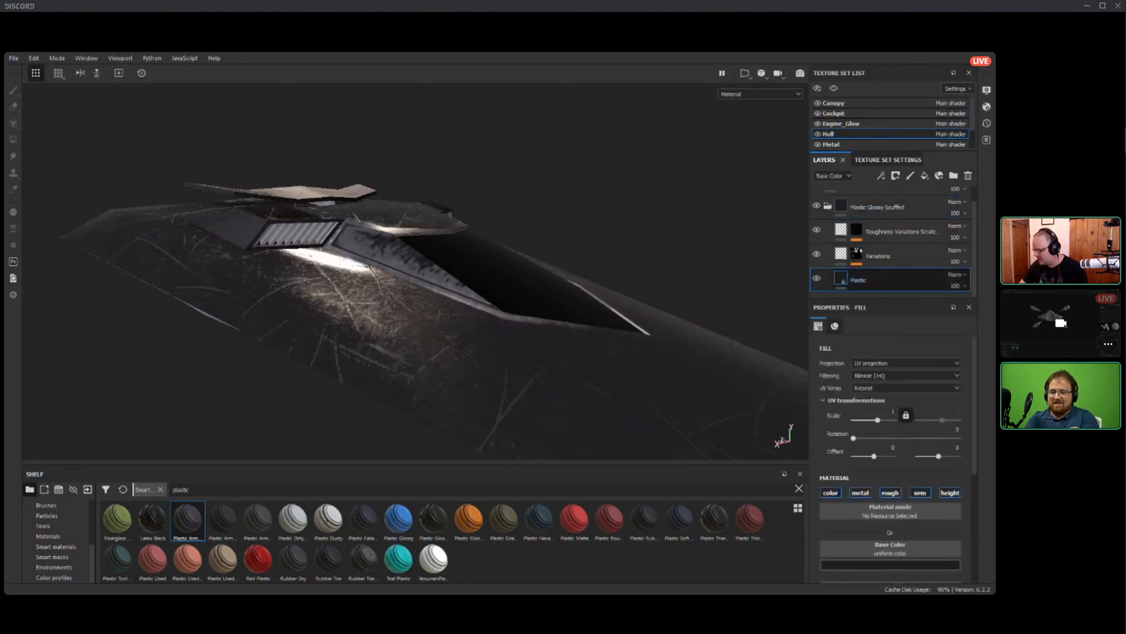
{"action": "left_click", "coordinate": [890, 564]}
{"action": "left_click", "coordinate": [955, 469]}
{"action": "left_click", "coordinate": [983, 457]}
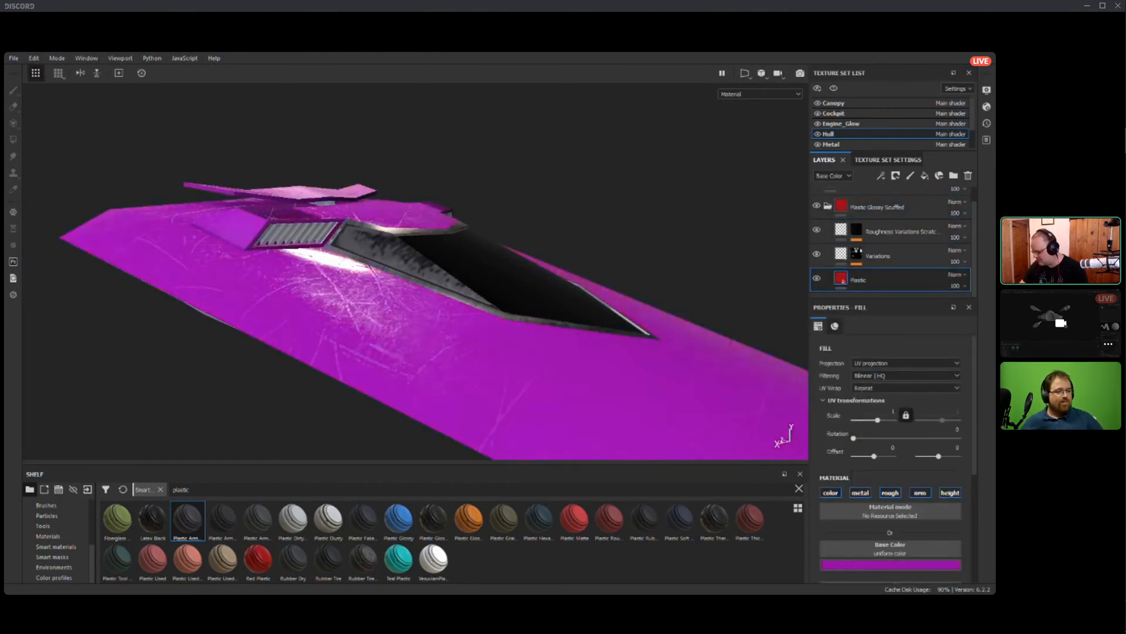
{"action": "left_click_drag", "start_coordinate": [984, 457], "coordinate": [981, 518]}
{"action": "left_click_drag", "start_coordinate": [563, 264], "coordinate": [516, 158], "text": "alt"}
{"action": "left_click", "coordinate": [890, 564]}
{"action": "left_click", "coordinate": [918, 505]}
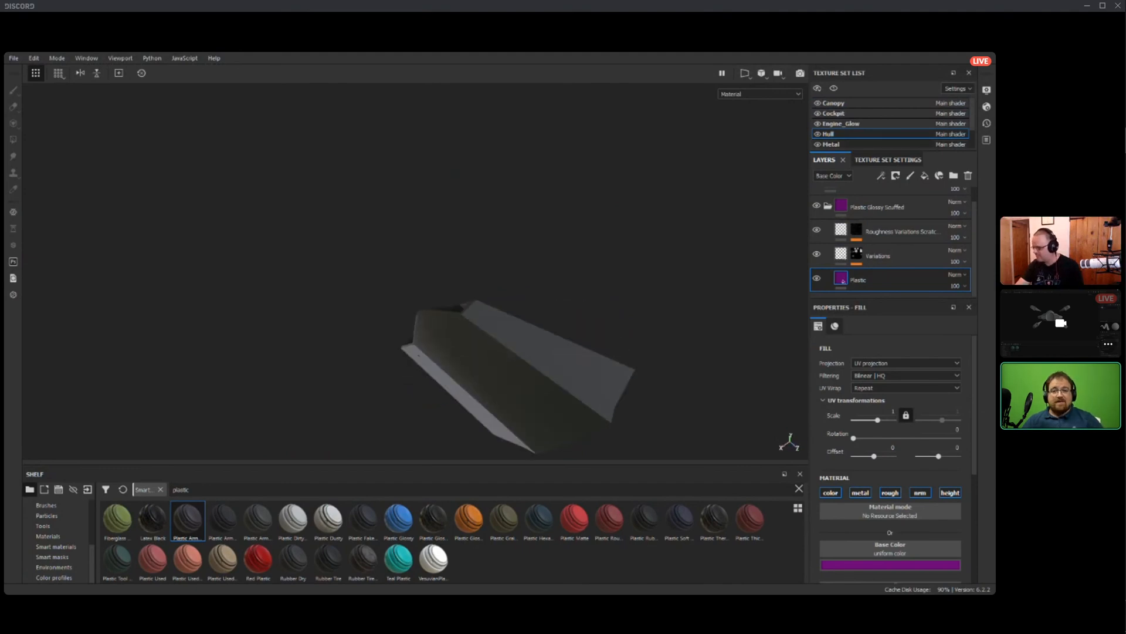
Search the smart materials for "steel" and apply Steel Scratched to the Metal texture set.
{"action": "left_click", "coordinate": [832, 144]}
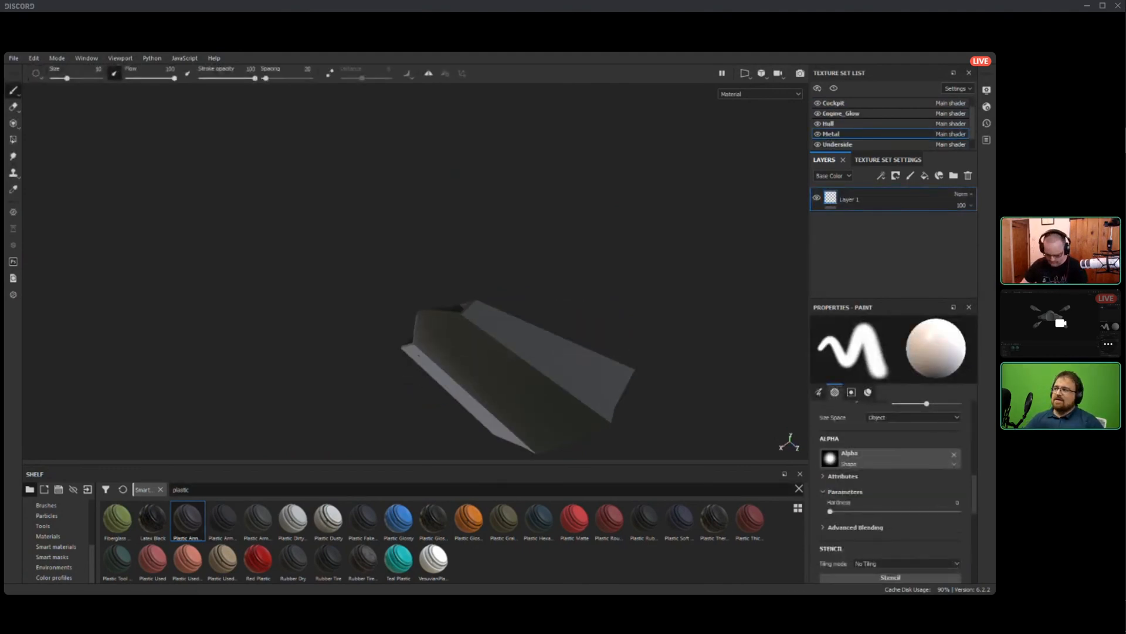
{"action": "type", "text": "steel"}
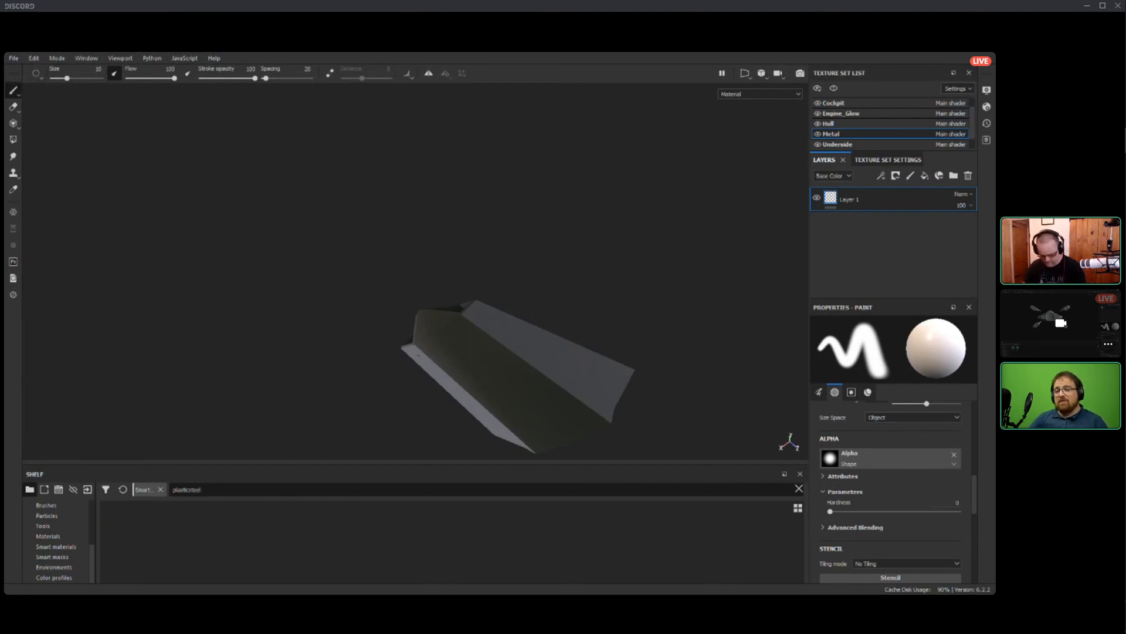
{"action": "key", "text": "ctrl+a"}
{"action": "key", "text": "BackSpace"}
{"action": "type", "text": "steel"}
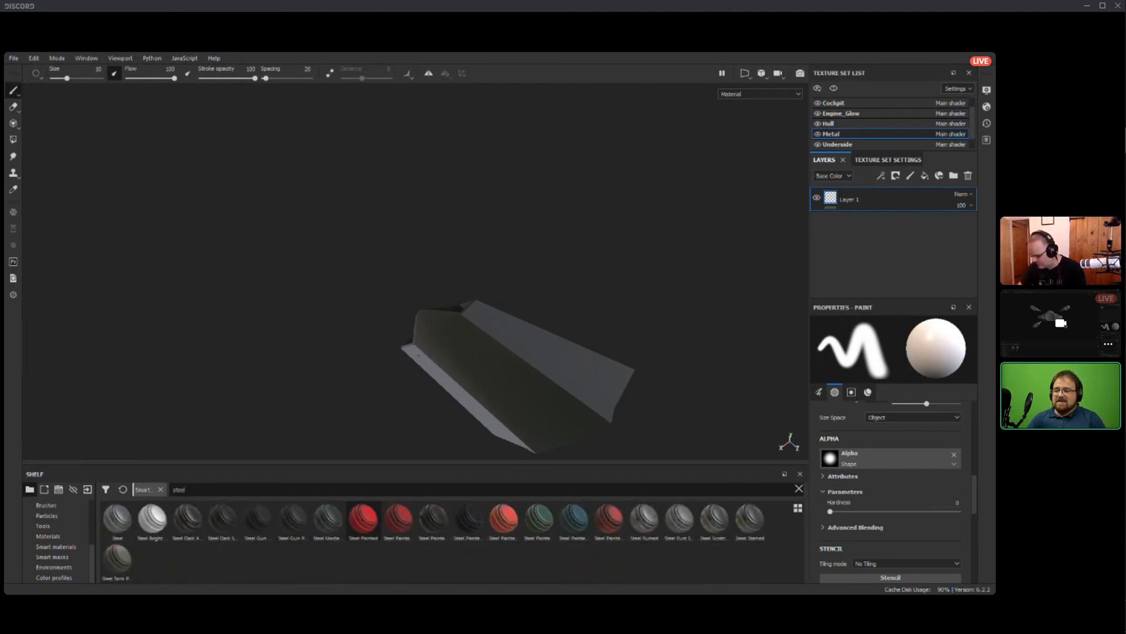
{"action": "left_click_drag", "start_coordinate": [714, 519], "coordinate": [866, 235]}
{"action": "left_click_drag", "start_coordinate": [528, 264], "coordinate": [510, 279], "text": "alt"}
{"action": "scroll", "coordinate": [545, 320], "scroll_direction": "down", "scroll_amount": 3}
{"action": "scroll", "coordinate": [545, 319], "scroll_direction": "up", "scroll_amount": 5}
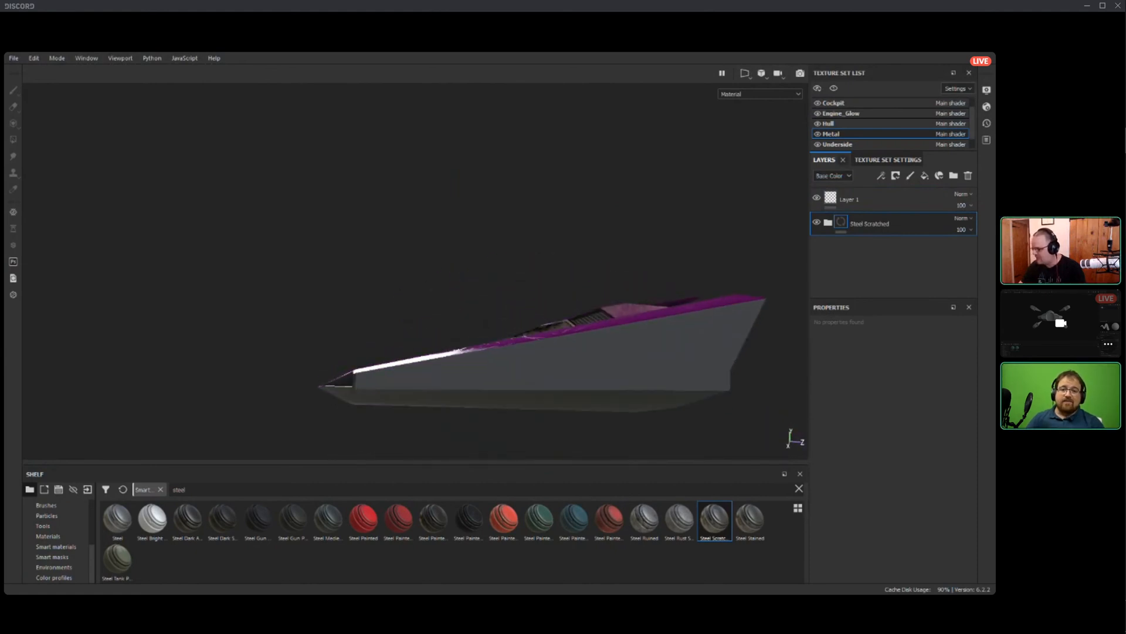
Apply the Steel Scratched smart material to the Underside texture set.
{"action": "left_click", "coordinate": [838, 144]}
{"action": "scroll", "coordinate": [838, 141], "scroll_direction": "down", "scroll_amount": 1}
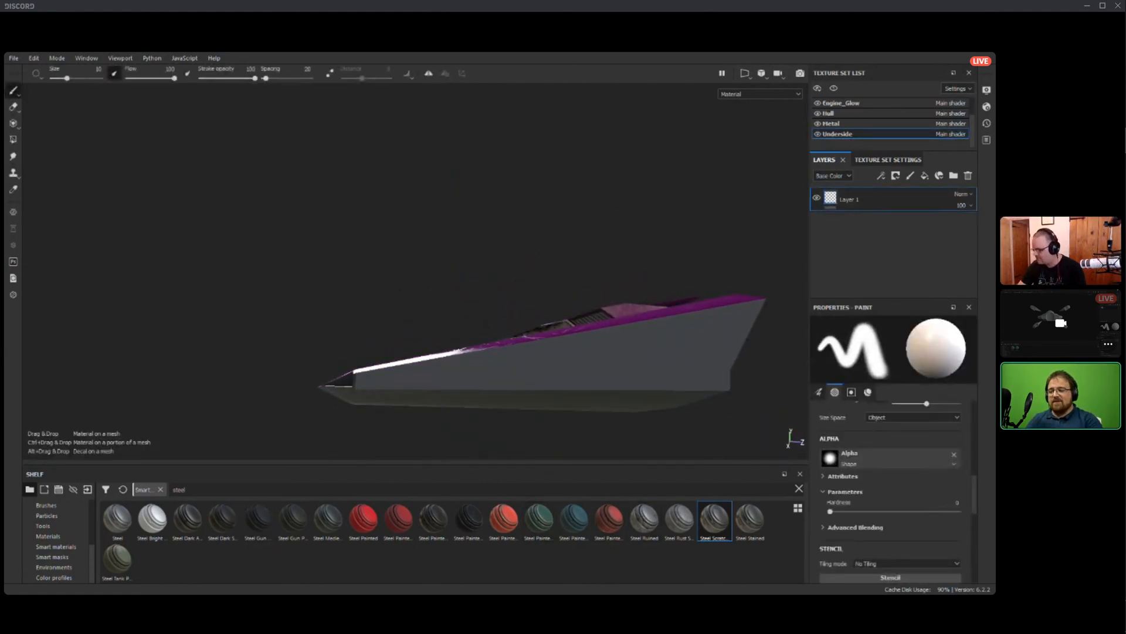
{"action": "left_click_drag", "start_coordinate": [715, 519], "coordinate": [870, 235]}
{"action": "left_click_drag", "start_coordinate": [469, 328], "coordinate": [777, 334], "text": "alt"}
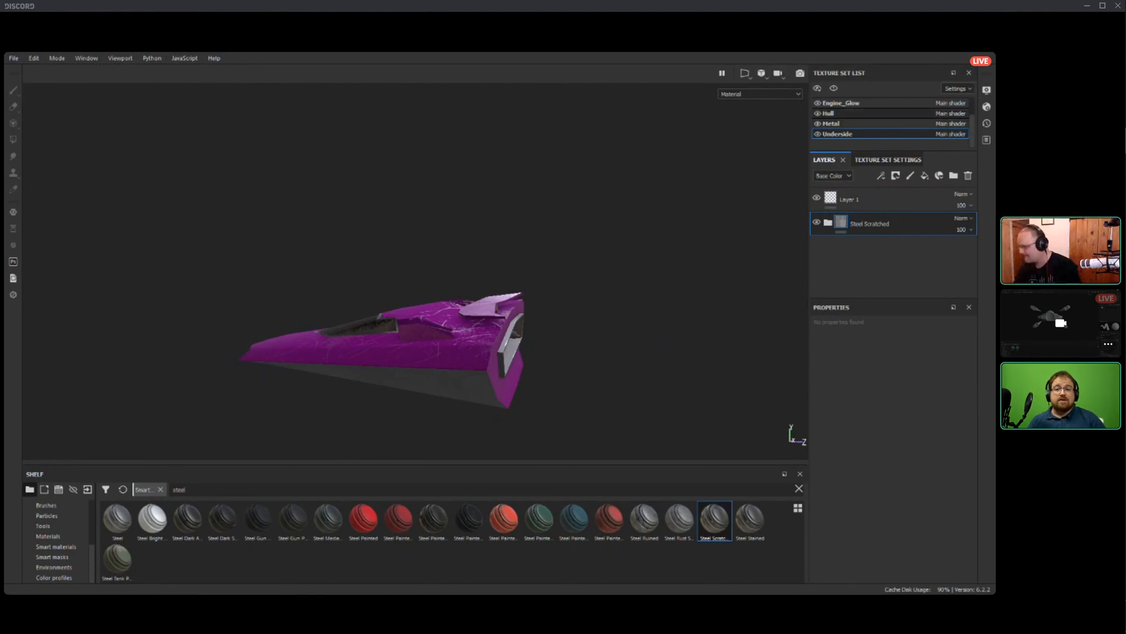
Turn on symmetry for painting on the Hull texture set and collapse its Plastic Glossy Scuffed group.
{"action": "left_click", "coordinate": [828, 113]}
{"action": "mouse_move", "coordinate": [381, 390]}
{"action": "left_mouse_down", "text": "alt"}
{"action": "mouse_move", "coordinate": [470, 410]}
{"action": "mouse_move", "coordinate": [505, 405]}
{"action": "mouse_move", "coordinate": [410, 375]}
{"action": "mouse_move", "coordinate": [478, 310]}
{"action": "mouse_move", "coordinate": [463, 356]}
{"action": "left_mouse_up", "text": "alt"}
{"action": "middle_click_drag", "start_coordinate": [462, 356], "coordinate": [543, 252], "text": "alt"}
{"action": "left_click_drag", "start_coordinate": [544, 252], "coordinate": [456, 309], "text": "alt"}
{"action": "scroll", "coordinate": [455, 309], "scroll_direction": "up", "scroll_amount": 3}
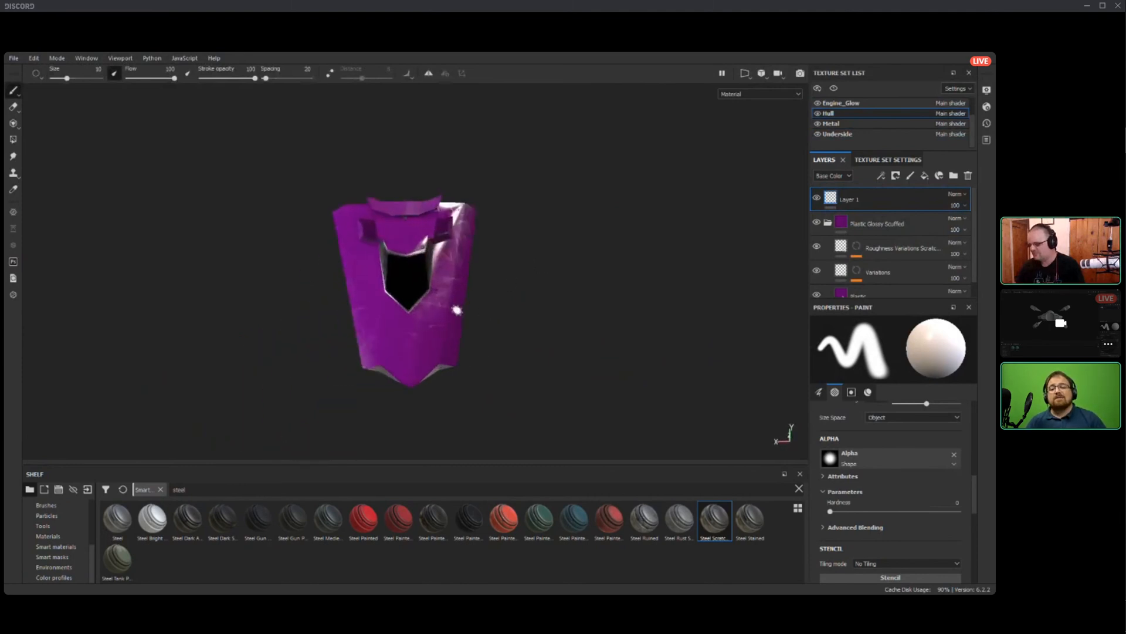
{"action": "left_click_drag", "start_coordinate": [635, 344], "coordinate": [628, 363], "text": "alt"}
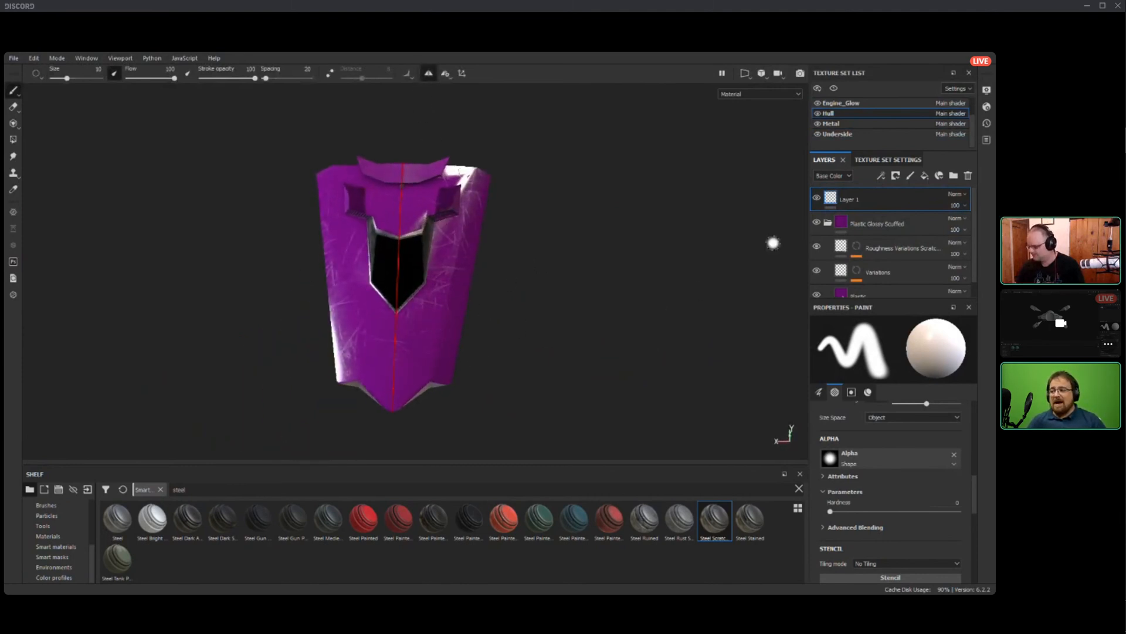
{"action": "scroll", "coordinate": [891, 123], "scroll_direction": "up", "scroll_amount": 2}
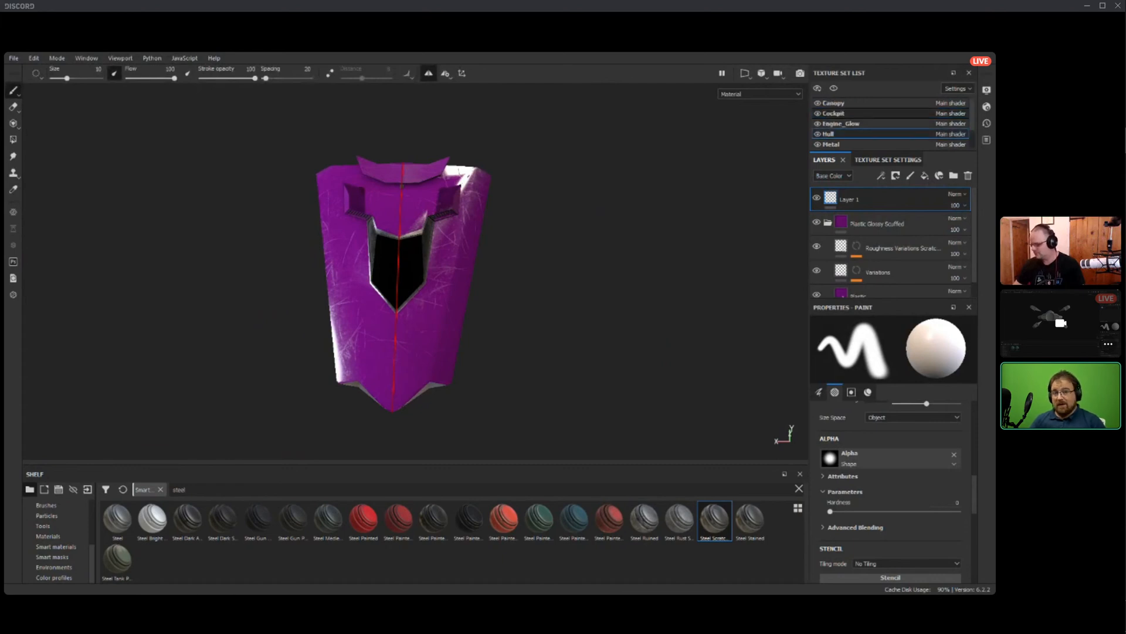
{"action": "left_click", "coordinate": [828, 222]}
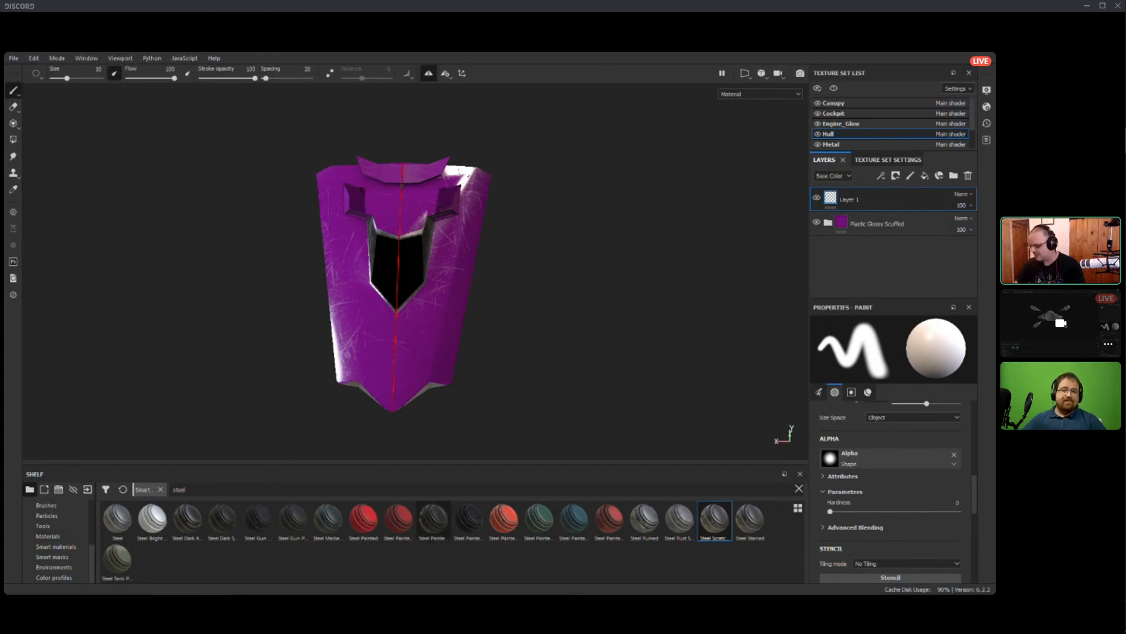
Choose the Line Double Angle alpha for the brush and enlarge the brush to a size of about 63.
{"action": "scroll", "coordinate": [892, 492], "scroll_direction": "down", "scroll_amount": 1}
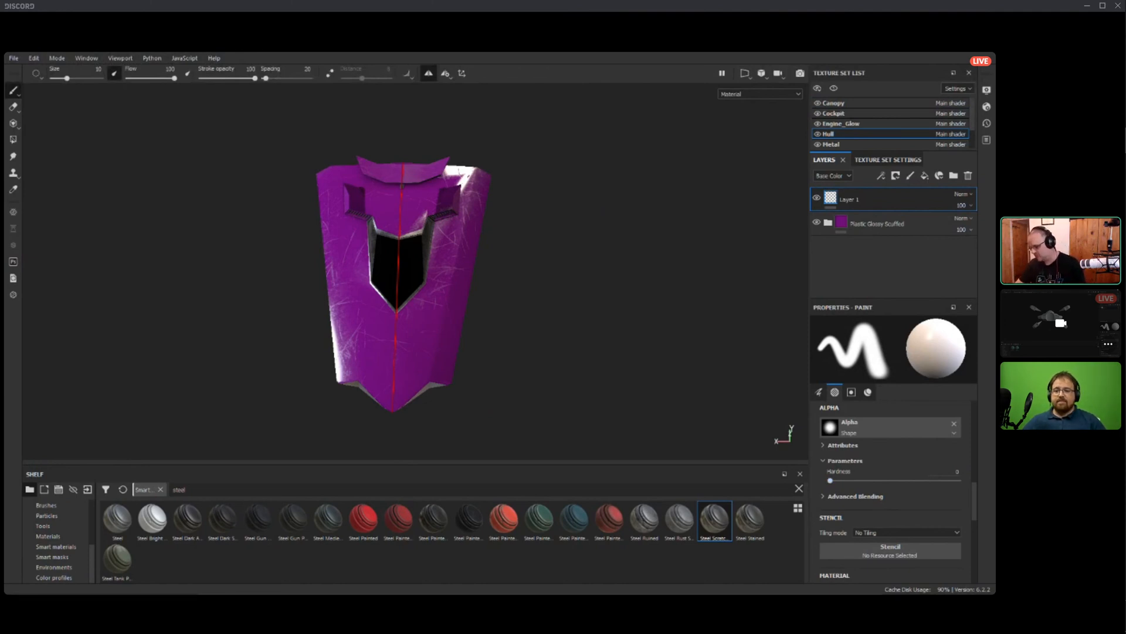
{"action": "left_click", "coordinate": [860, 428]}
{"action": "left_click", "coordinate": [946, 527]}
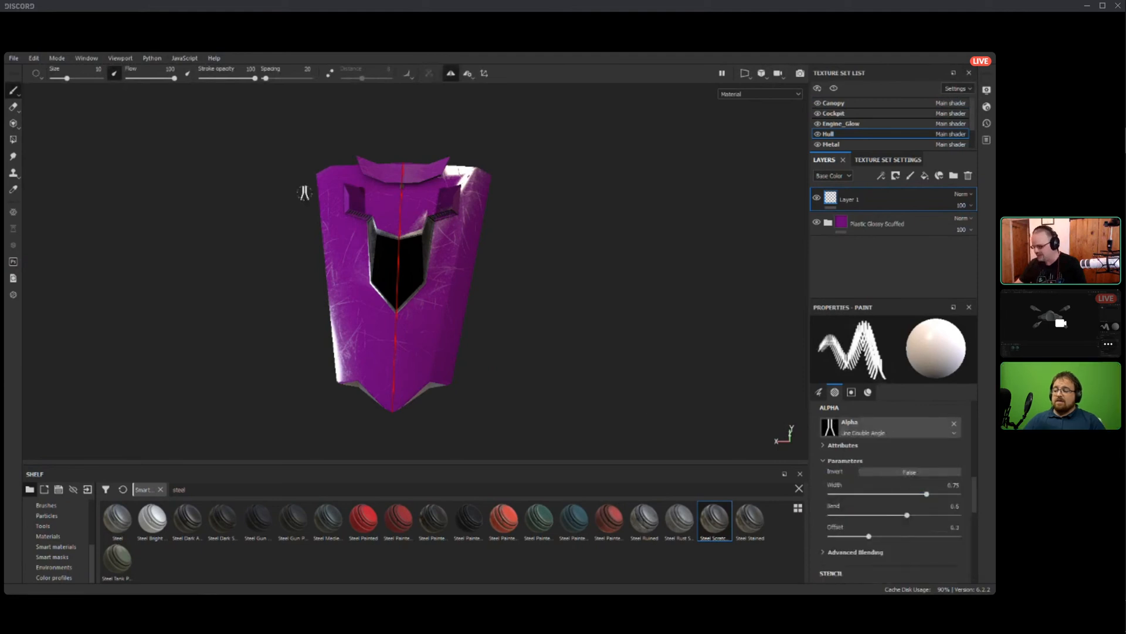
{"action": "right_click_drag", "start_coordinate": [421, 314], "coordinate": [463, 314], "text": "ctrl"}
{"action": "left_click_drag", "start_coordinate": [426, 314], "coordinate": [426, 364], "text": "ctrl"}
{"action": "left_click_drag", "start_coordinate": [398, 324], "coordinate": [396, 334], "text": "ctrl"}
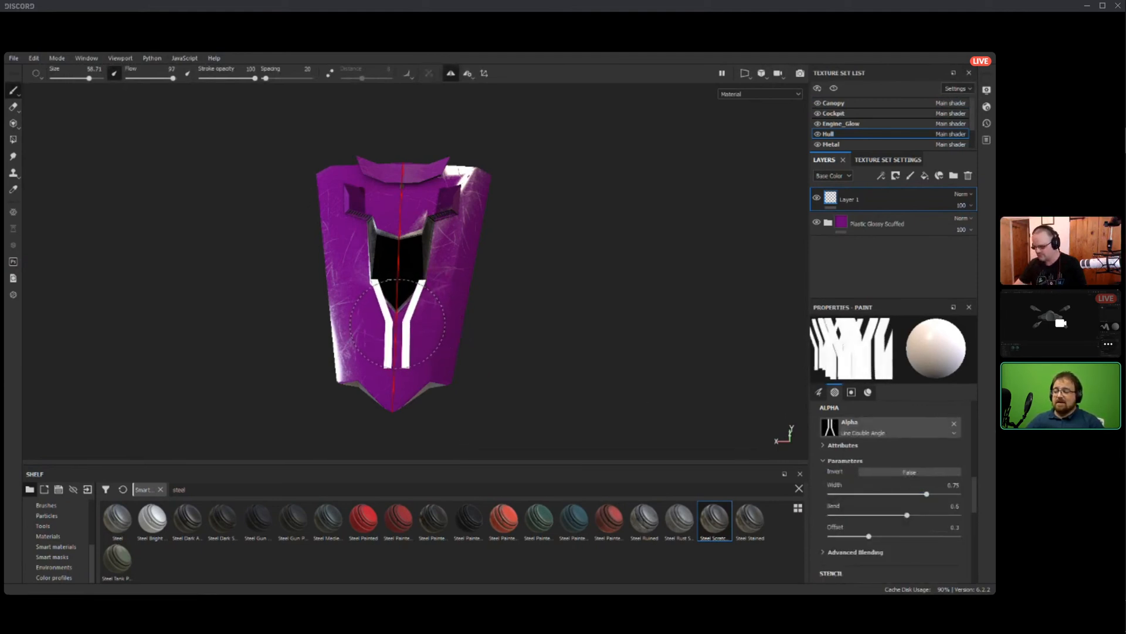
{"action": "mouse_move", "coordinate": [398, 323]}
{"action": "right_mouse_down", "text": "ctrl"}
{"action": "mouse_move", "coordinate": [421, 324]}
{"action": "mouse_move", "coordinate": [381, 337]}
{"action": "mouse_move", "coordinate": [398, 344]}
{"action": "right_mouse_up", "text": "ctrl"}
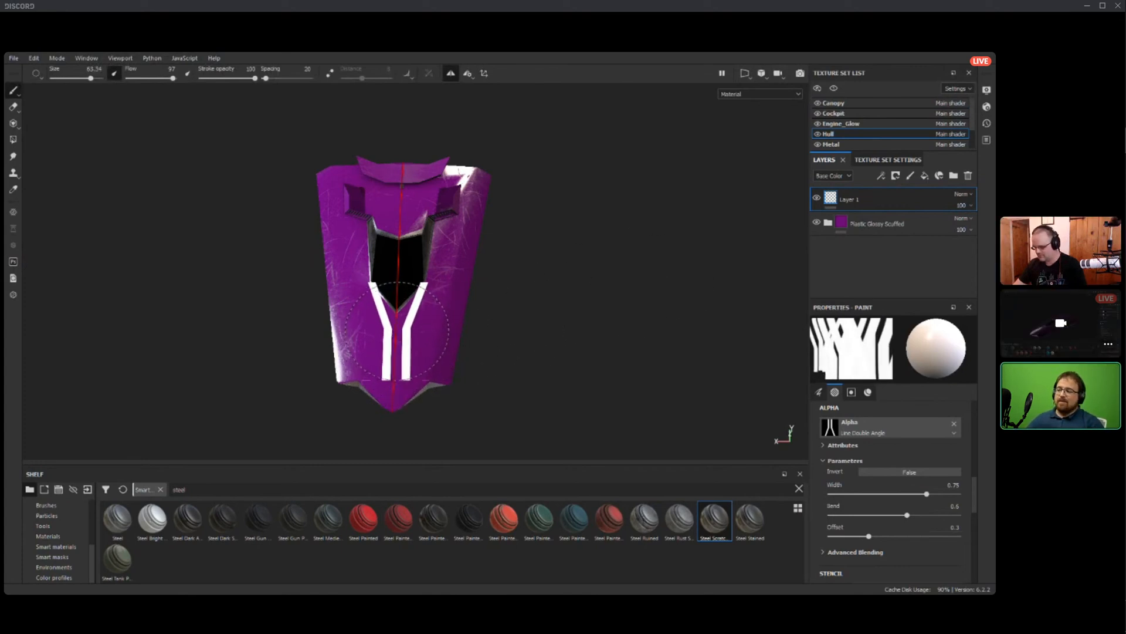
Try stamping the angled double line on the hull's nose in front of the canopy and undo it.
{"action": "left_click", "coordinate": [398, 333]}
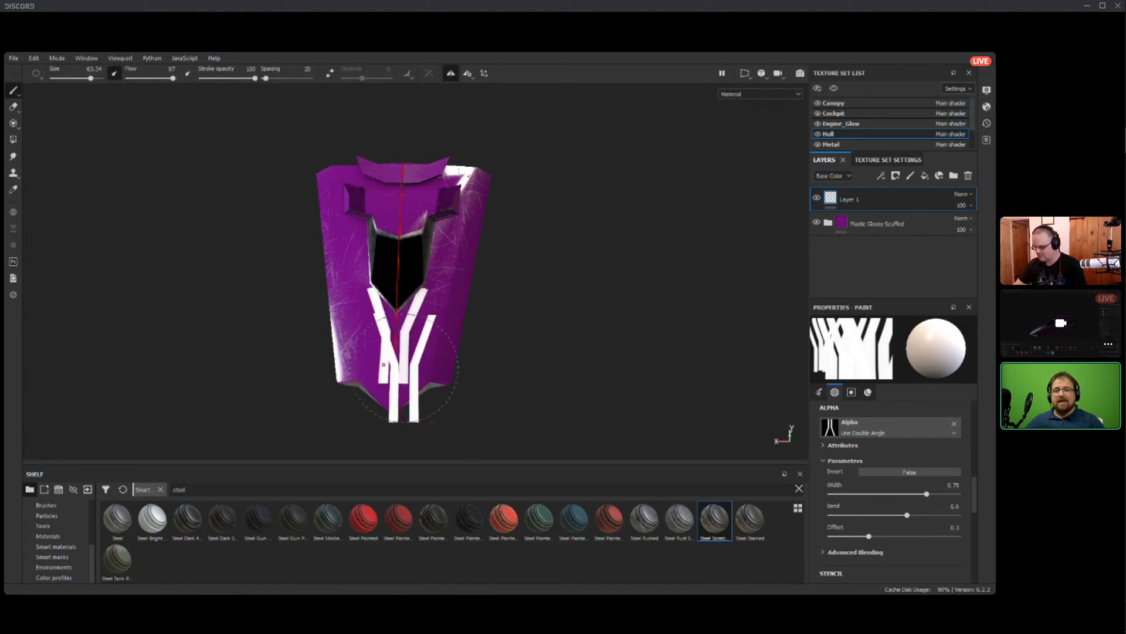
{"action": "mouse_move", "coordinate": [447, 417]}
{"action": "left_mouse_down", "text": "alt"}
{"action": "mouse_move", "coordinate": [448, 373]}
{"action": "mouse_move", "coordinate": [443, 416]}
{"action": "left_mouse_up", "text": "alt"}
{"action": "key", "text": "ctrl+z"}
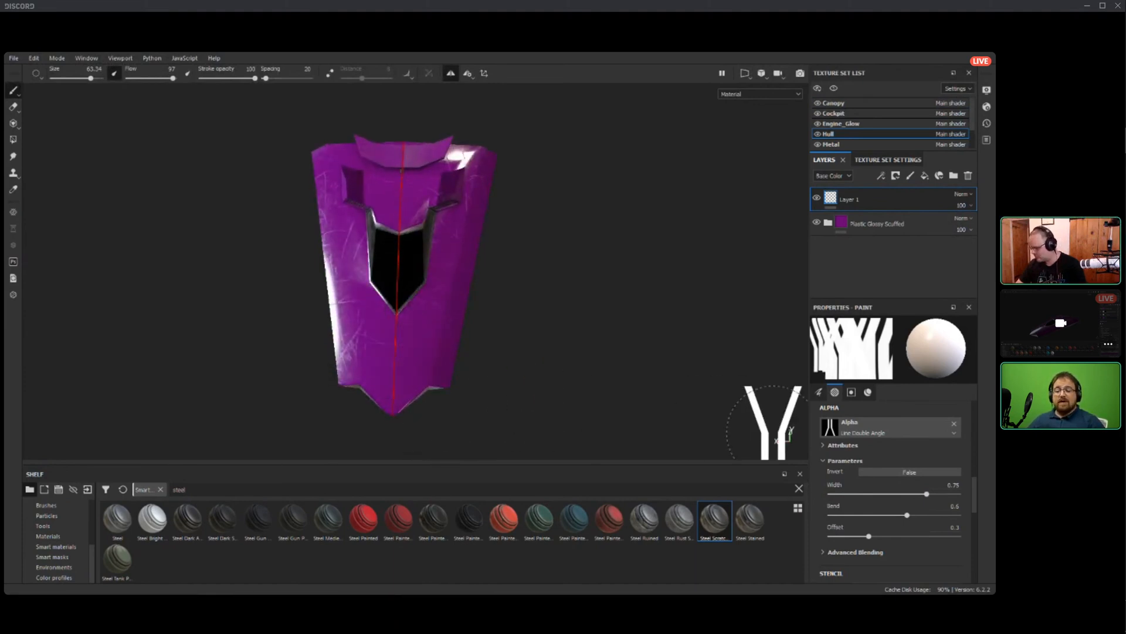
Find the shape alphas, choose Shape Square Squeeze for the brush and set its size to about 19.
{"action": "left_click", "coordinate": [885, 428]}
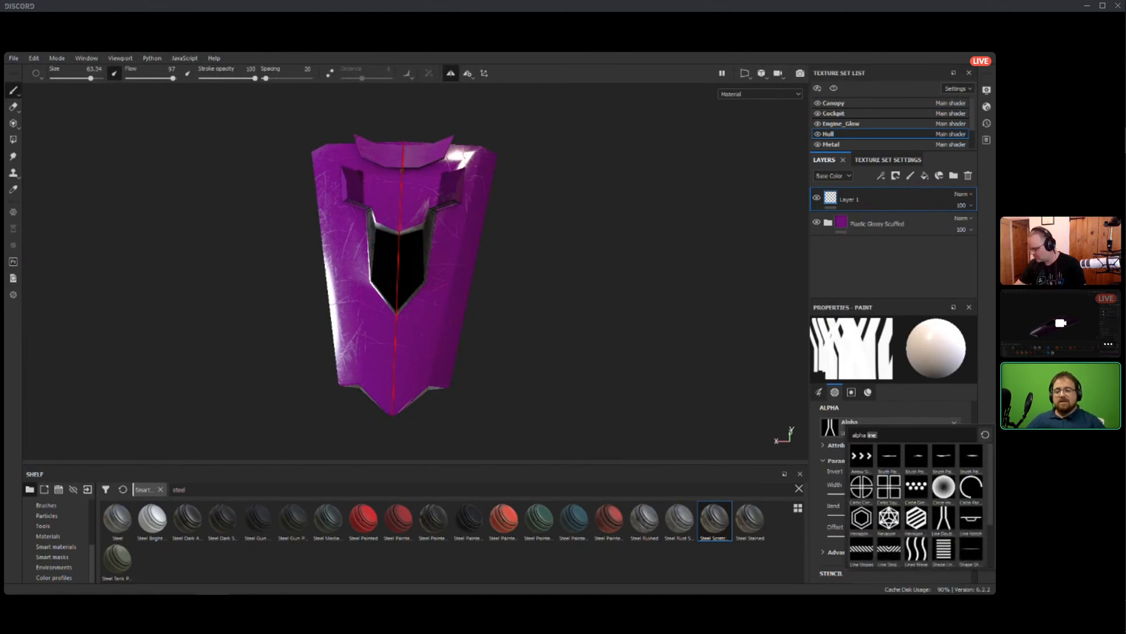
{"action": "key", "text": "BackSpace"}
{"action": "key", "text": "BackSpace"}
{"action": "key", "text": "BackSpace"}
{"action": "key", "text": "BackSpace"}
{"action": "key", "text": "BackSpace"}
{"action": "key", "text": "Escape"}
{"action": "left_click", "coordinate": [886, 428]}
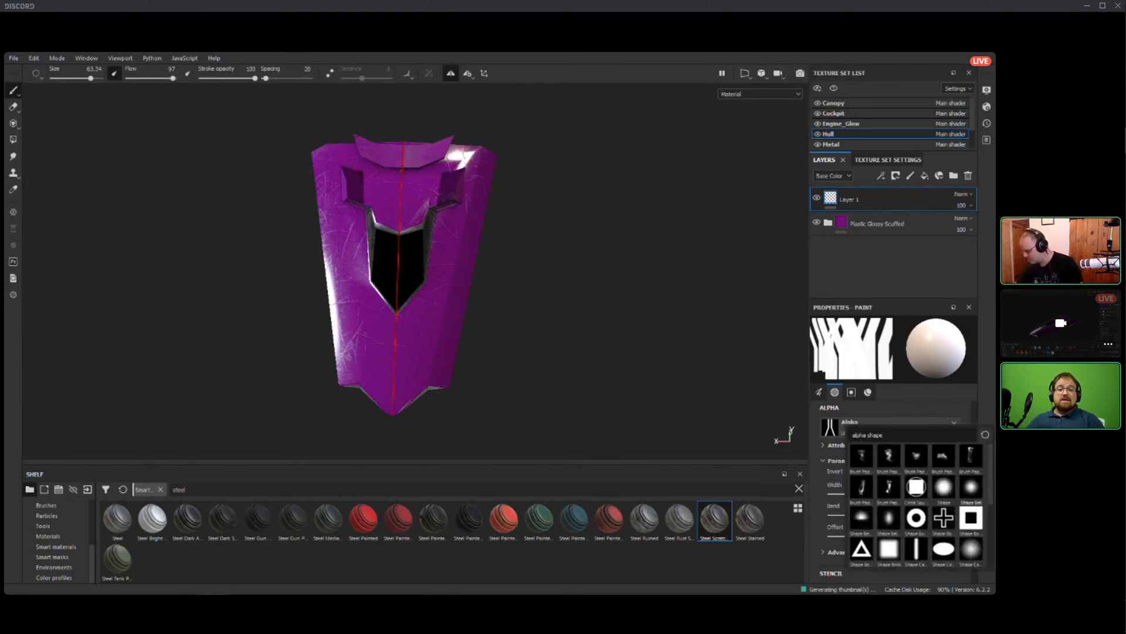
{"action": "scroll", "coordinate": [917, 505], "scroll_direction": "down", "scroll_amount": 3}
{"action": "left_click", "coordinate": [971, 548]}
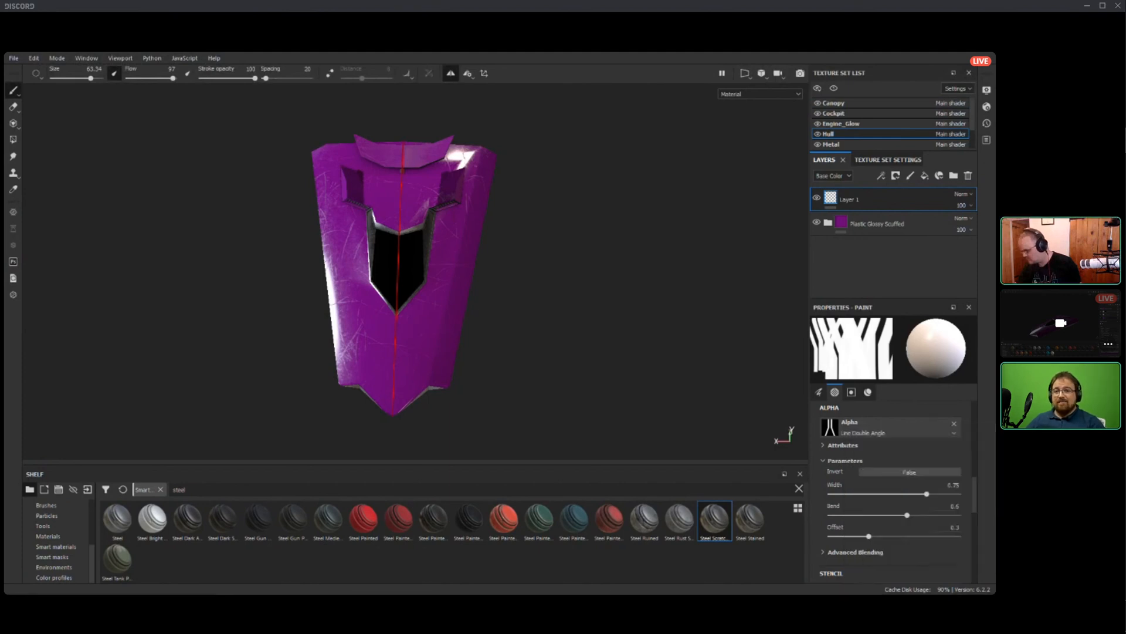
{"action": "right_click_drag", "start_coordinate": [411, 309], "coordinate": [376, 309], "text": "ctrl"}
{"action": "left_click_drag", "start_coordinate": [410, 309], "coordinate": [409, 262], "text": "ctrl"}
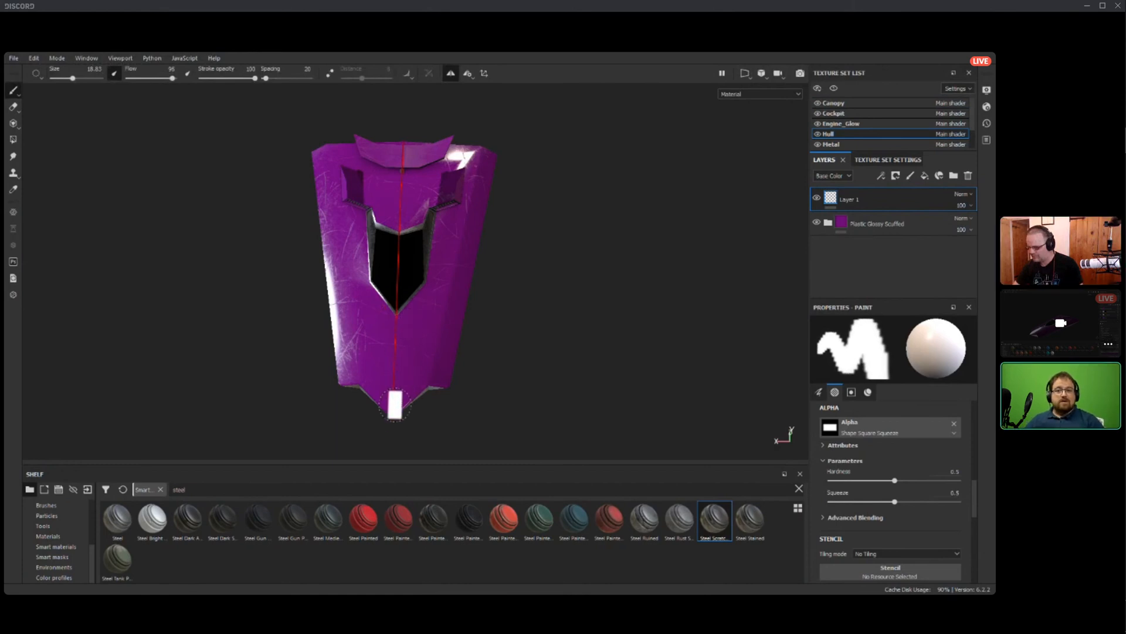
Try painting wide straight white stripes along the hull from the nose to the rear wing and undo them.
{"action": "key", "text": "shift"}
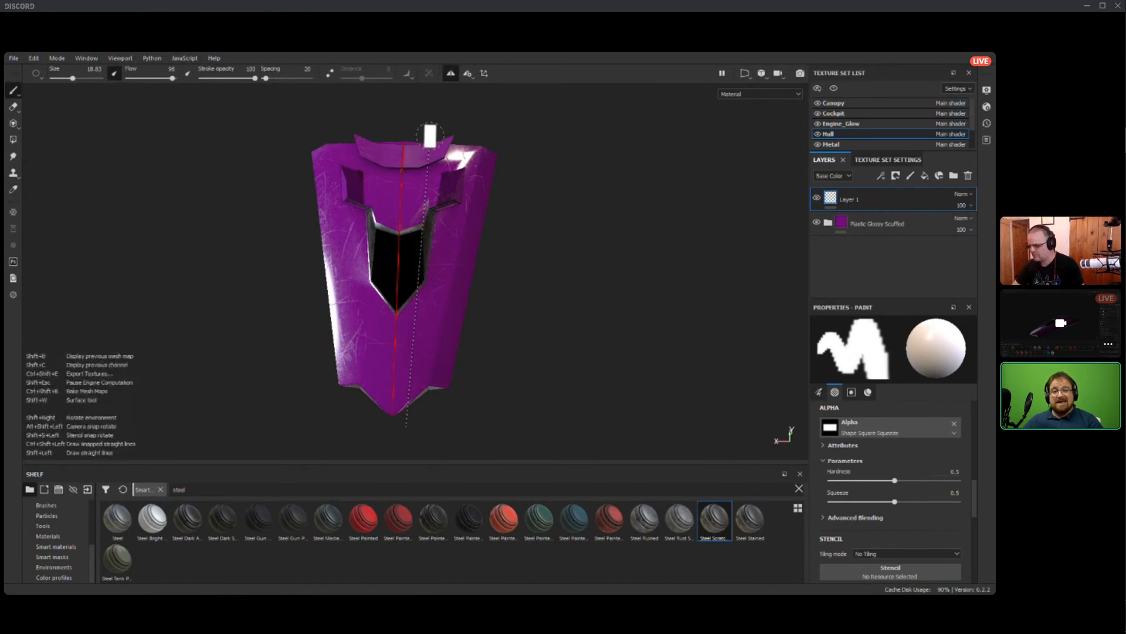
{"action": "left_click", "coordinate": [430, 136], "text": "shift"}
{"action": "mouse_move", "coordinate": [517, 302]}
{"action": "left_mouse_down", "text": "alt"}
{"action": "mouse_move", "coordinate": [472, 258]}
{"action": "mouse_move", "coordinate": [434, 194]}
{"action": "mouse_move", "coordinate": [467, 292]}
{"action": "left_mouse_up", "text": "alt"}
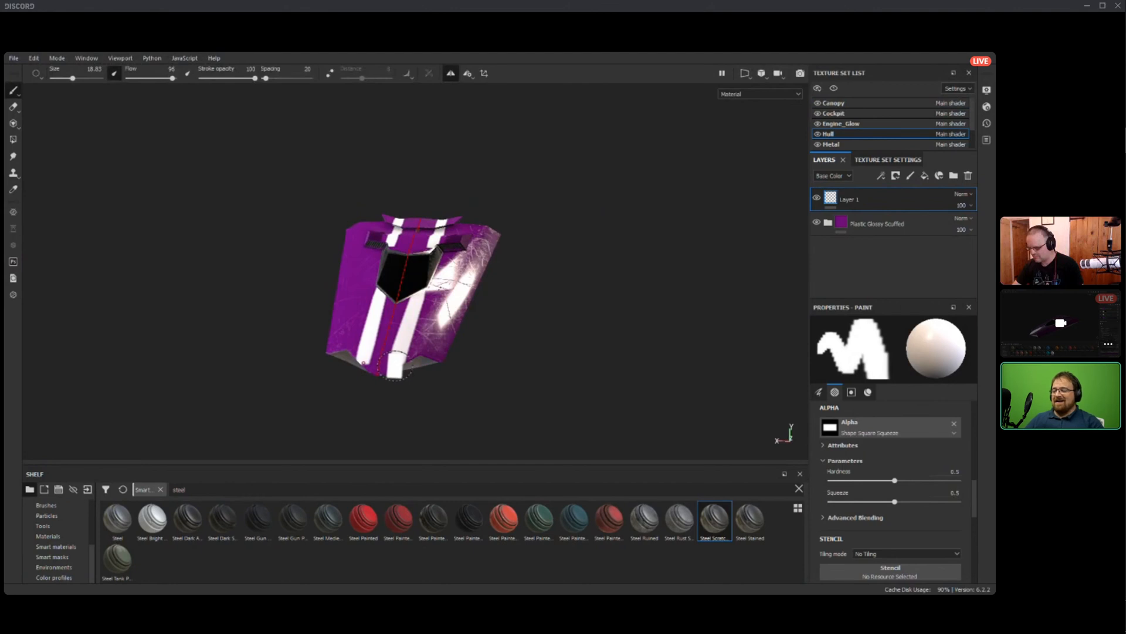
{"action": "scroll", "coordinate": [441, 380], "scroll_direction": "down", "scroll_amount": 3}
{"action": "scroll", "coordinate": [445, 382], "scroll_direction": "up", "scroll_amount": 5}
{"action": "left_click_drag", "start_coordinate": [446, 382], "coordinate": [460, 394], "text": "alt"}
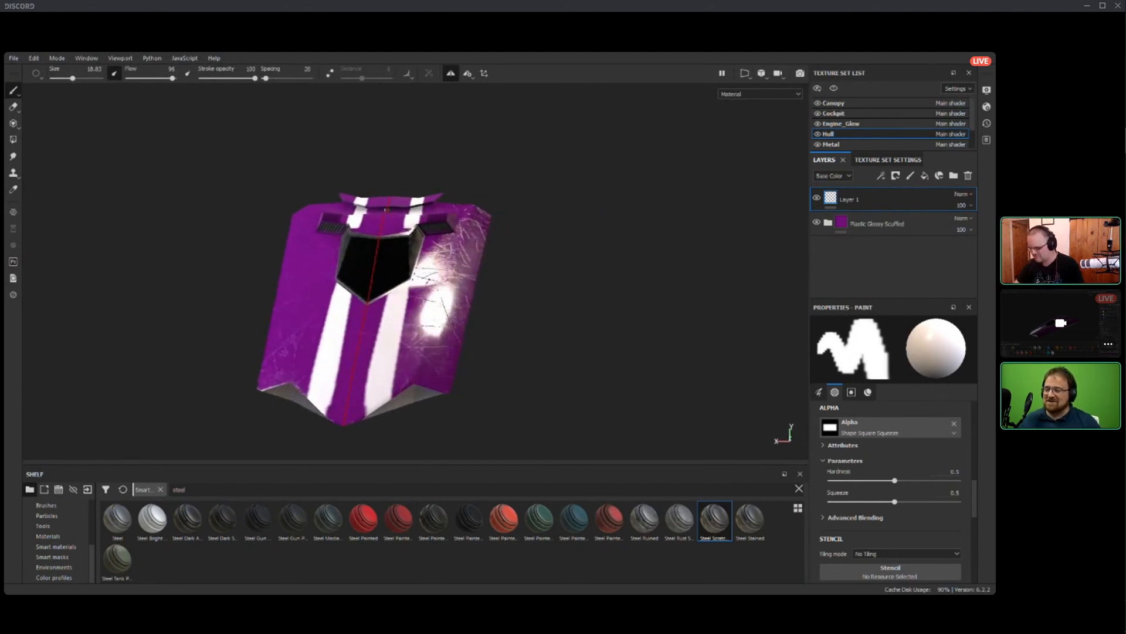
{"action": "key", "text": "ctrl+z"}
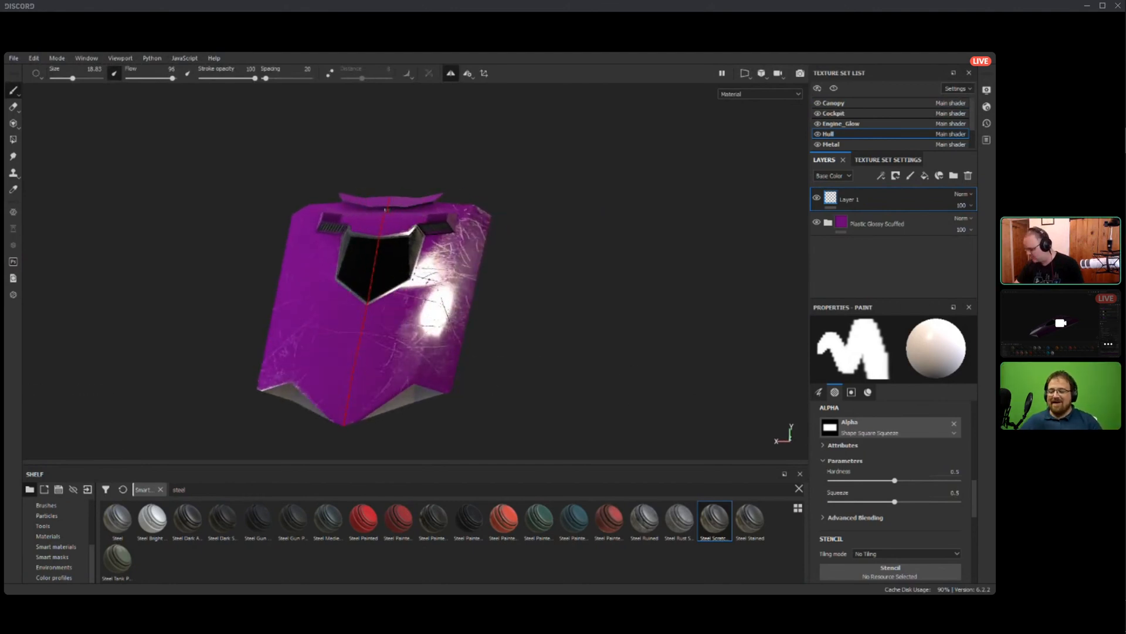
Paint thin straight white stripes from the hull's nose to the rear wing with the round Shape alpha at brush size 5.76.
{"action": "left_click", "coordinate": [890, 428]}
{"action": "left_click", "coordinate": [944, 481]}
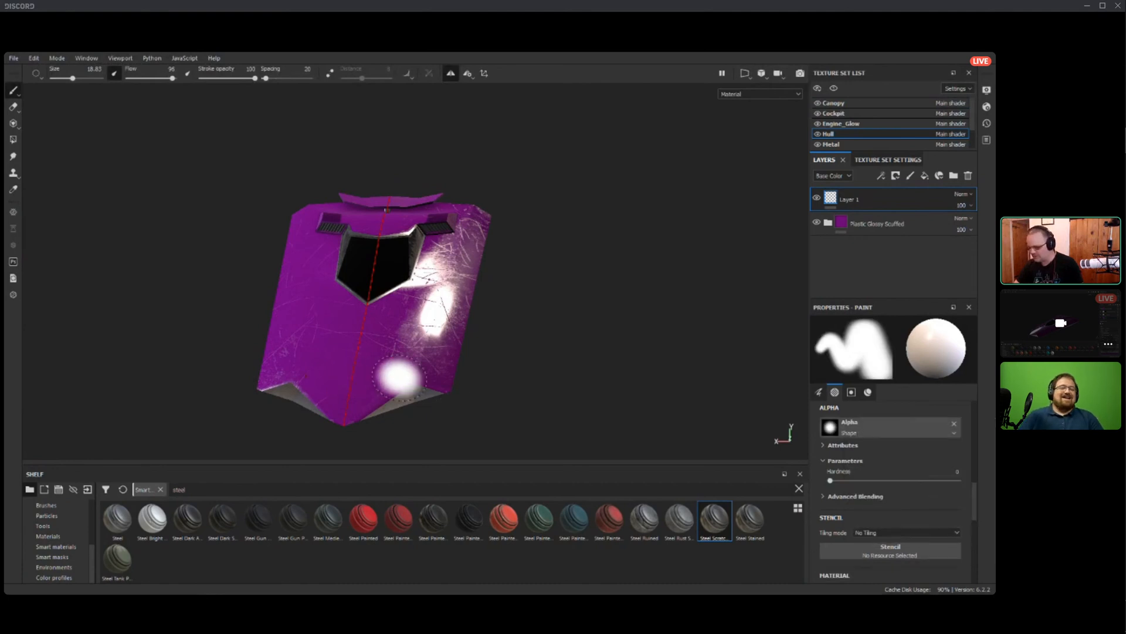
{"action": "right_click_drag", "start_coordinate": [402, 374], "coordinate": [375, 375], "text": "ctrl"}
{"action": "left_click_drag", "start_coordinate": [400, 373], "coordinate": [403, 410], "text": "alt"}
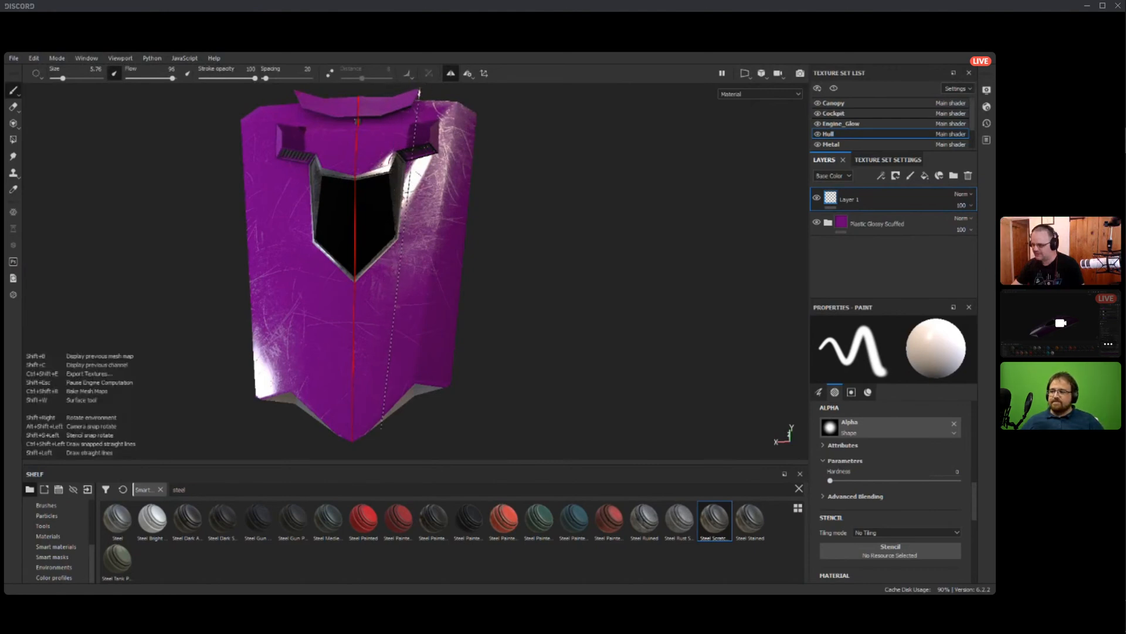
{"action": "left_click", "coordinate": [411, 94], "text": "shift"}
{"action": "left_click_drag", "start_coordinate": [585, 296], "coordinate": [489, 282], "text": "alt"}
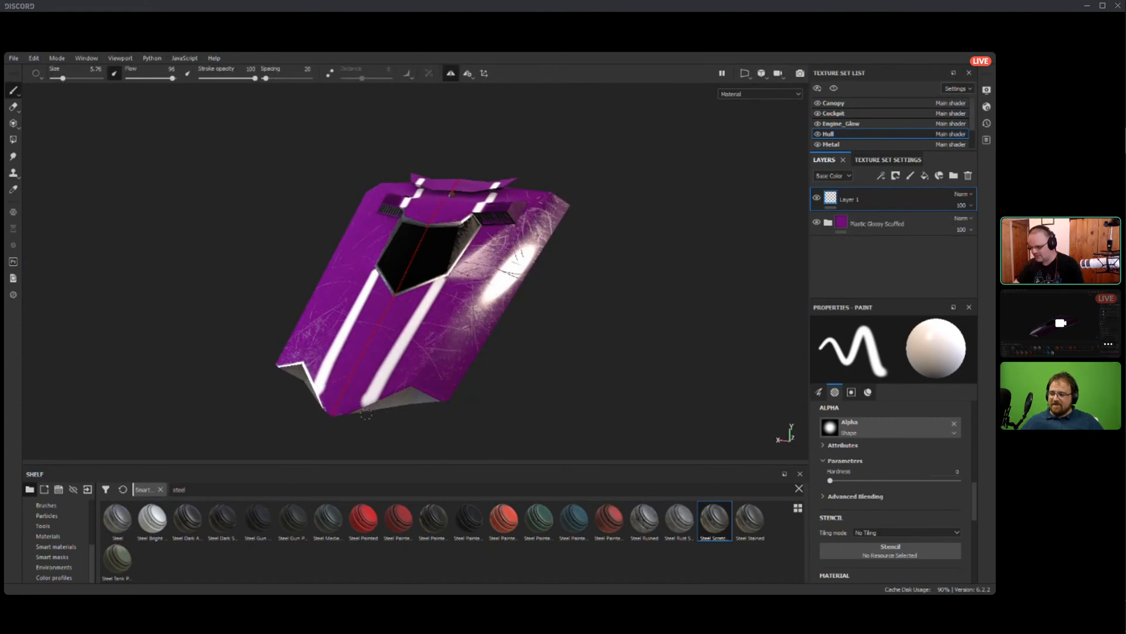
Find the font alphas, choose Font Indie Flower for the brush and set its text to "Playtime".
{"action": "left_click_drag", "start_coordinate": [402, 391], "coordinate": [288, 282], "text": "alt"}
{"action": "middle_click_drag", "start_coordinate": [288, 282], "coordinate": [150, 311], "text": "alt"}
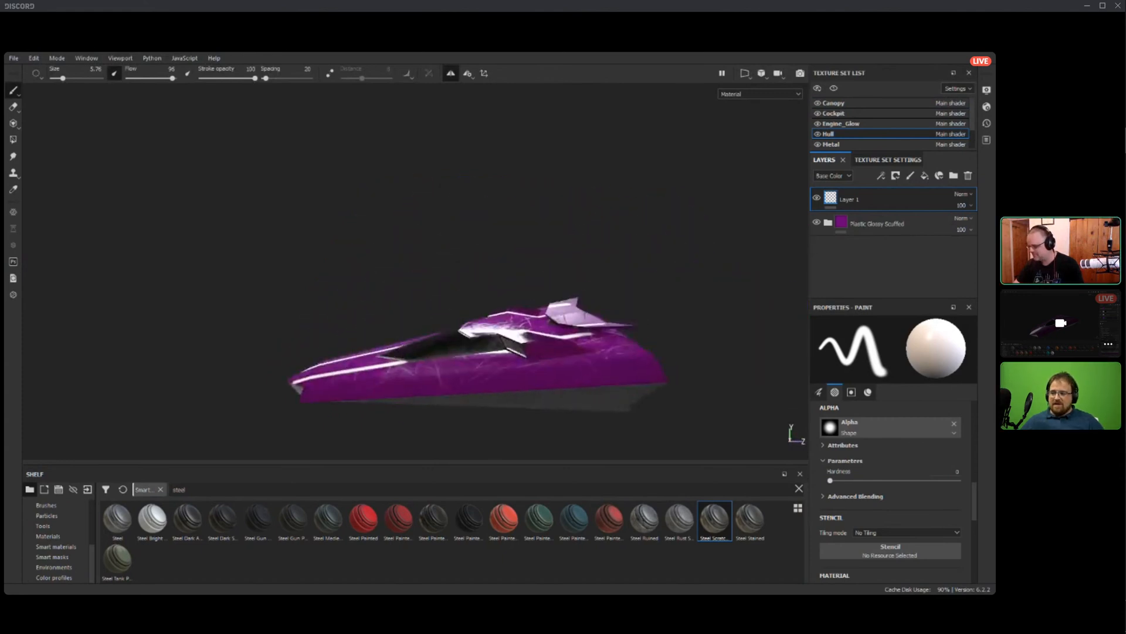
{"action": "scroll", "coordinate": [434, 365], "scroll_direction": "up", "scroll_amount": 4}
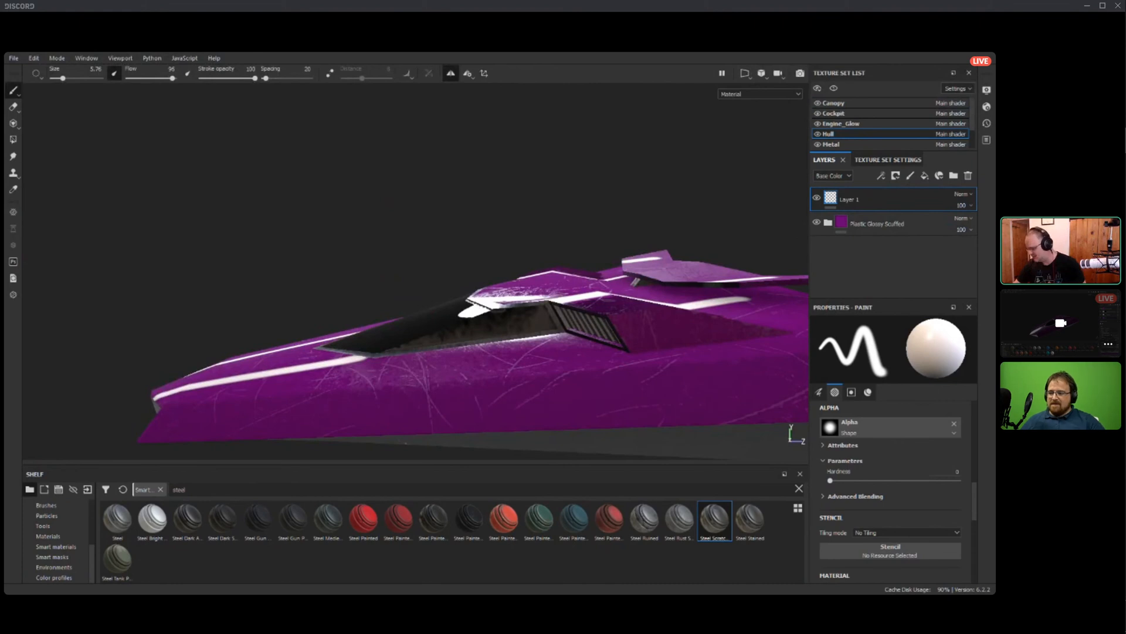
{"action": "left_click", "coordinate": [892, 429]}
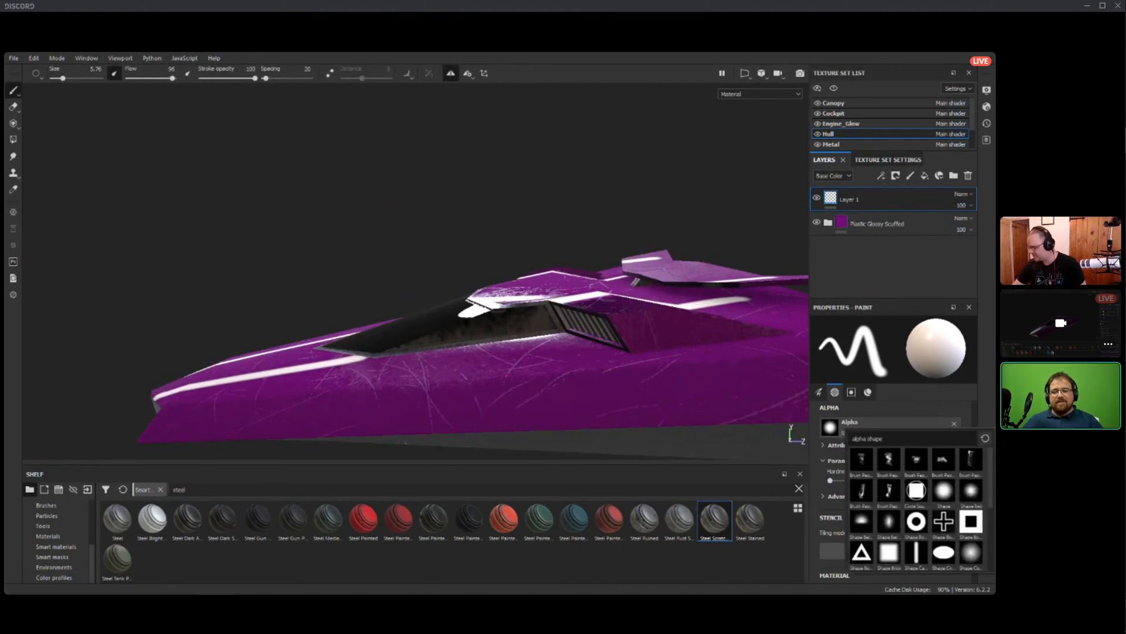
{"action": "type", "text": "font"}
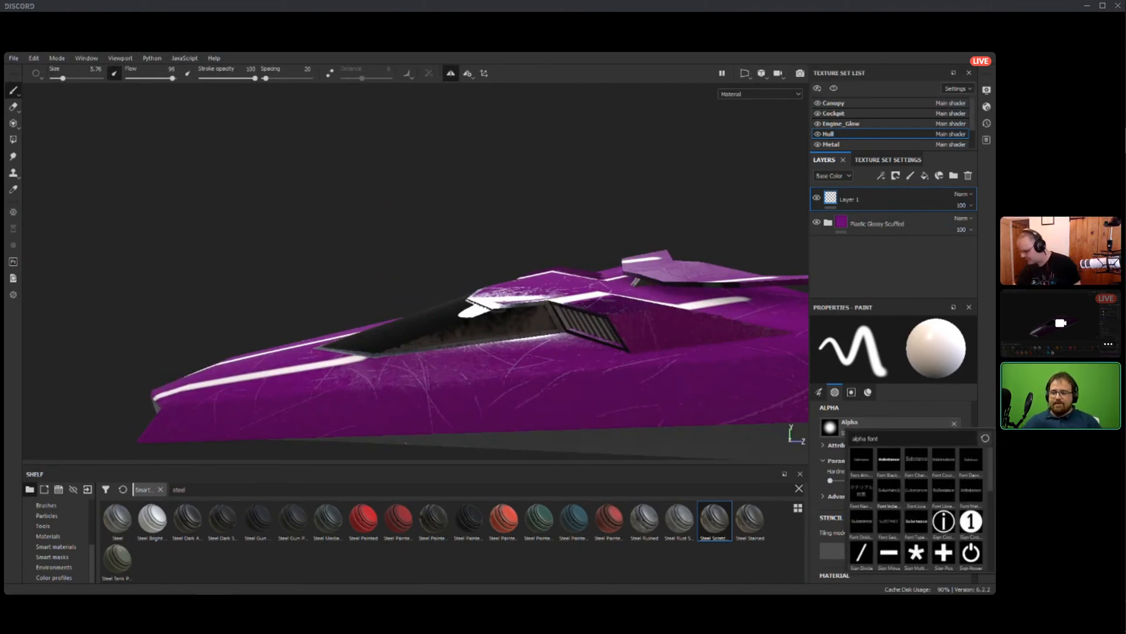
{"action": "mouse_move", "coordinate": [887, 492]}
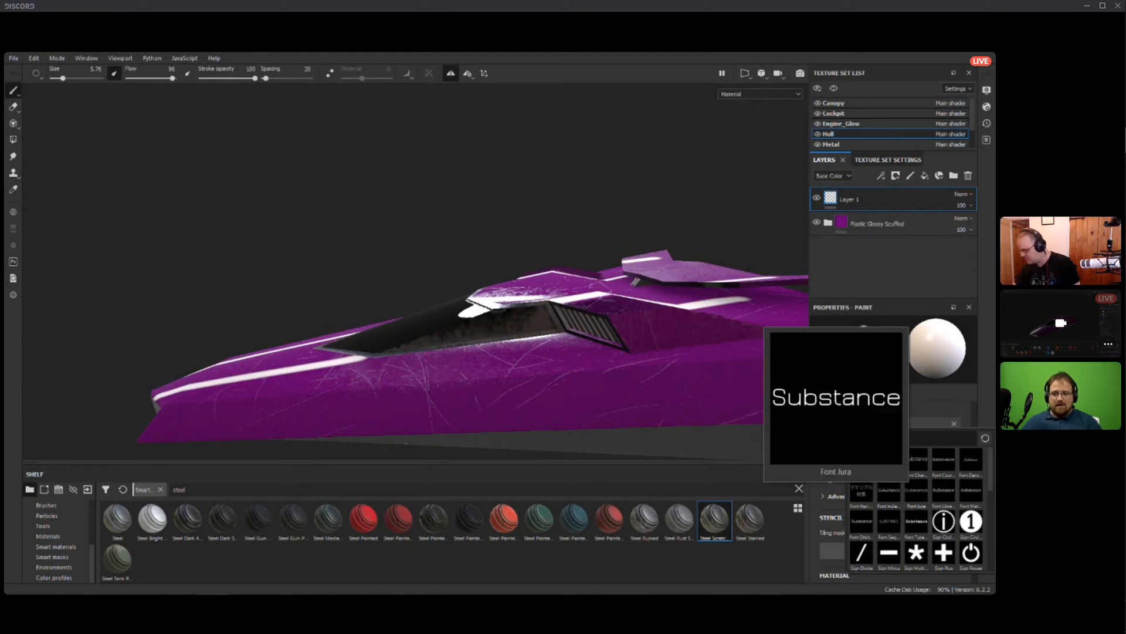
{"action": "left_click", "coordinate": [889, 496]}
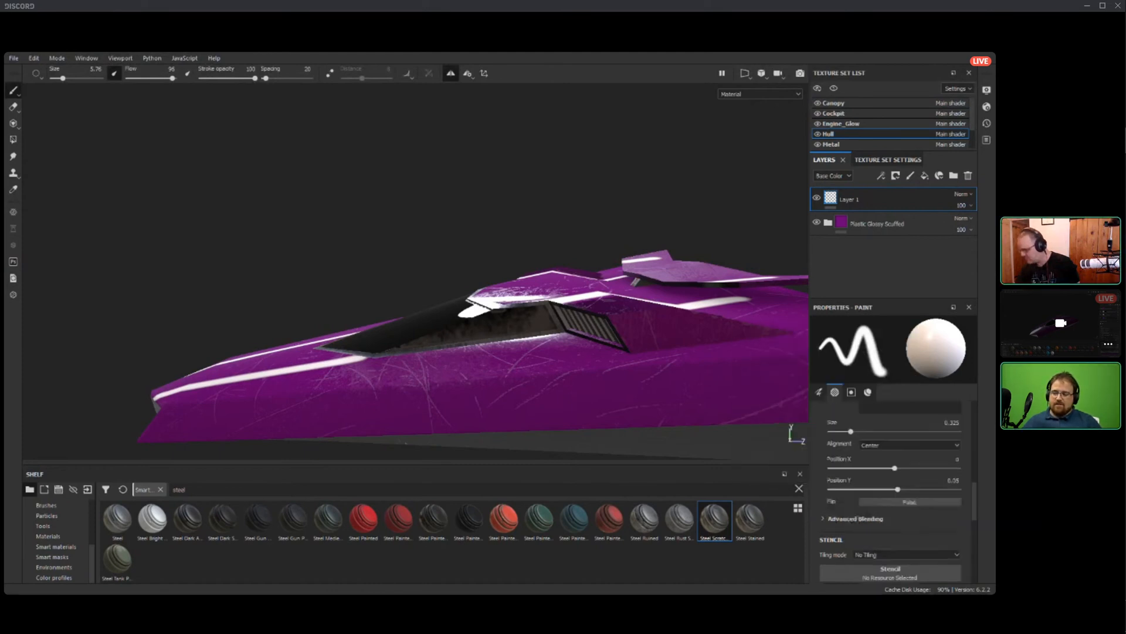
{"action": "key", "text": "ctrl+a"}
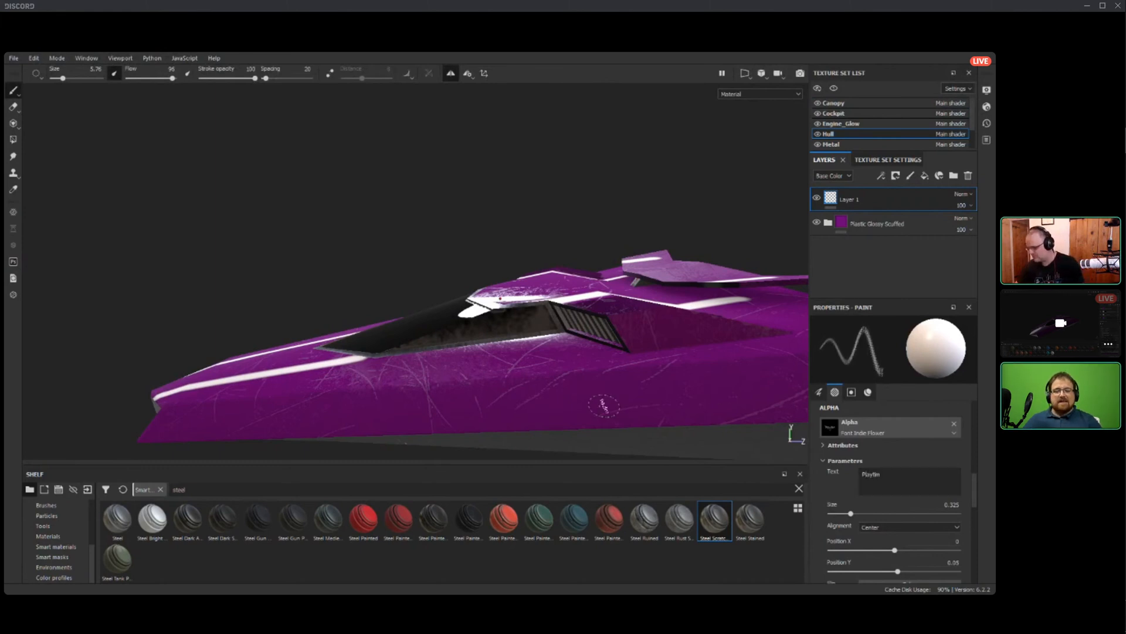
{"action": "right_click_drag", "start_coordinate": [607, 406], "coordinate": [666, 406], "text": "ctrl"}
{"action": "left_click_drag", "start_coordinate": [607, 407], "coordinate": [595, 364], "text": "ctrl"}
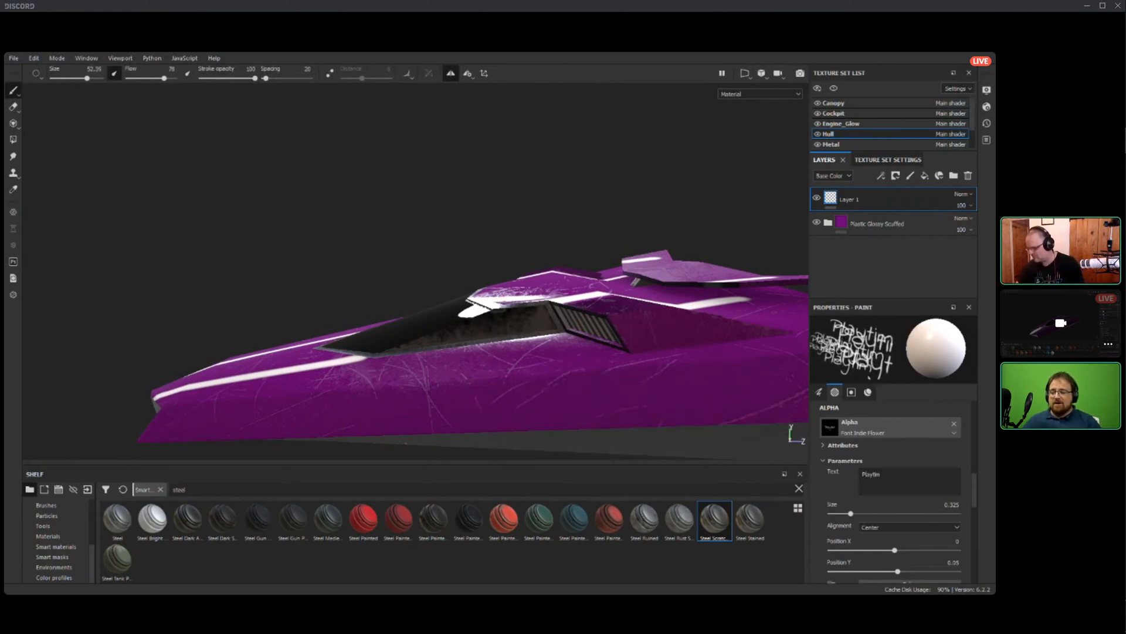
{"action": "left_click", "coordinate": [880, 474]}
{"action": "type", "text": "e"}
Stamp "Playtime" in white on both sides of the hull with mirror symmetry at brush size 67.2.
{"action": "right_click_drag", "start_coordinate": [666, 388], "coordinate": [652, 401], "text": "ctrl"}
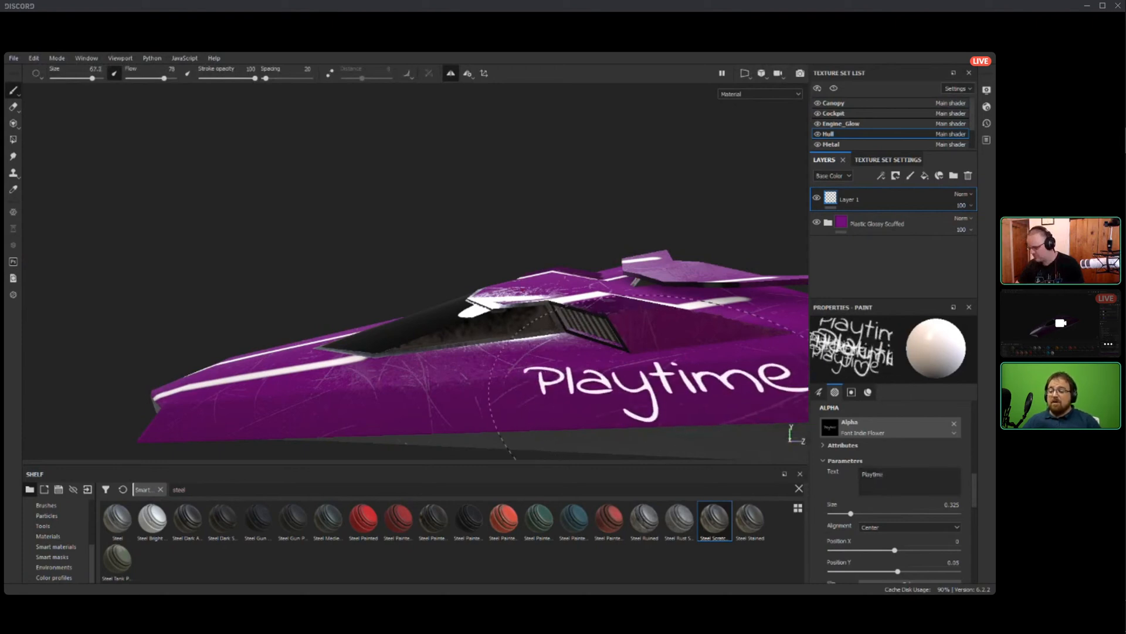
{"action": "middle_click_drag", "start_coordinate": [701, 396], "coordinate": [572, 388], "text": "alt"}
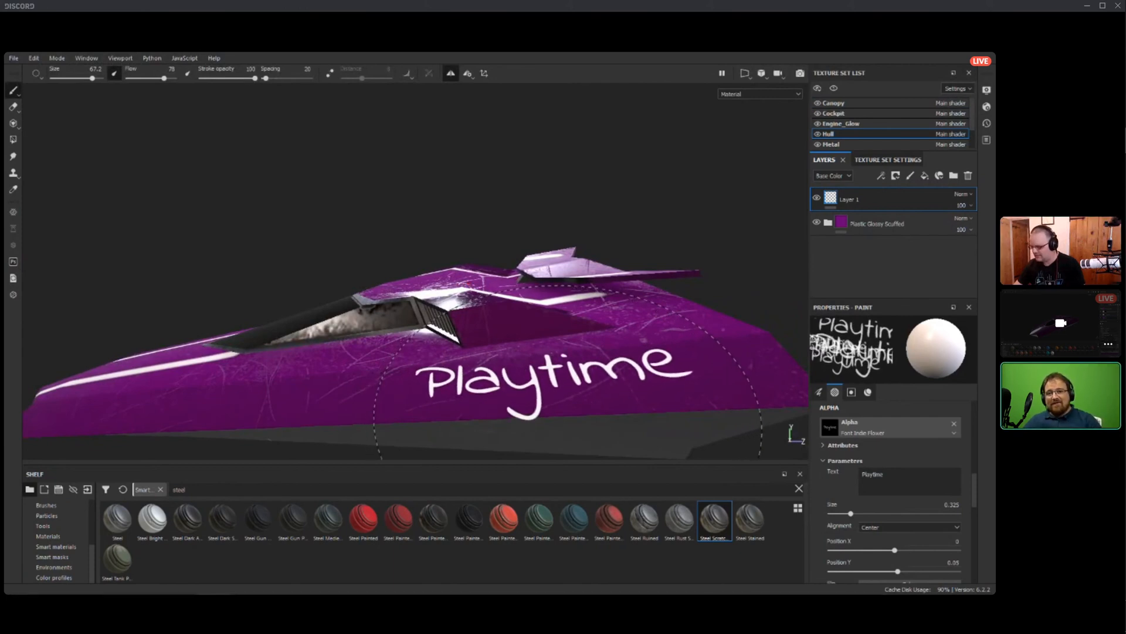
{"action": "left_click", "coordinate": [564, 405]}
Add a new paint layer and stamp "Playtime" the right way round over the reversed text on the hull's other side.
{"action": "mouse_move", "coordinate": [528, 389]}
{"action": "left_mouse_down", "text": "alt"}
{"action": "mouse_move", "coordinate": [593, 422]}
{"action": "mouse_move", "coordinate": [739, 431]}
{"action": "left_mouse_up", "text": "alt"}
{"action": "left_click_drag", "start_coordinate": [446, 381], "coordinate": [558, 329], "text": "alt"}
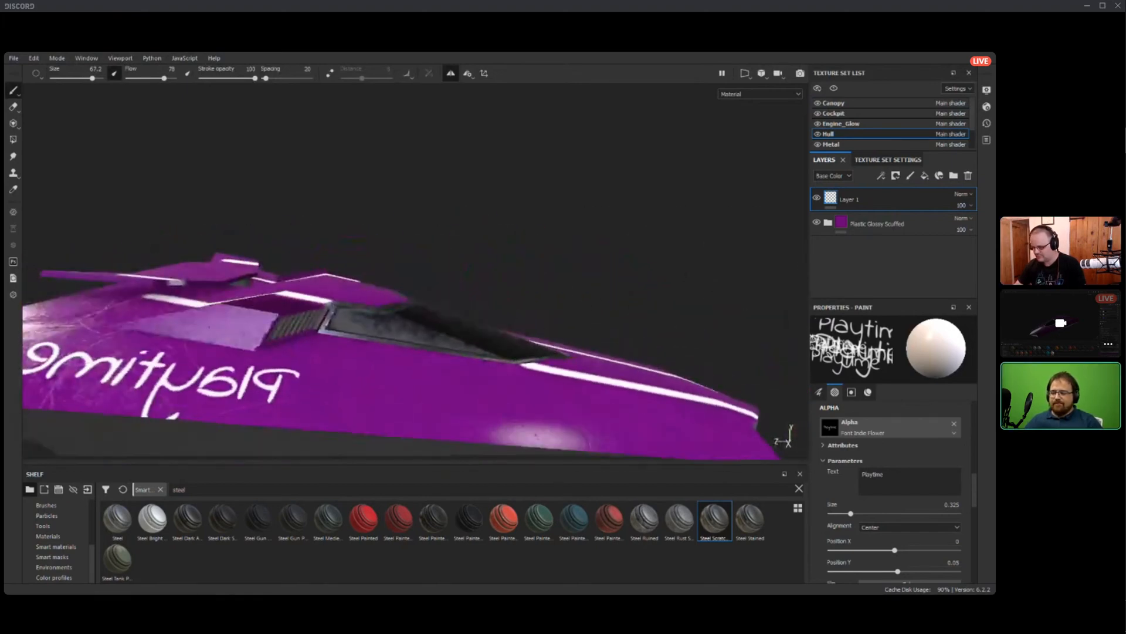
{"action": "middle_click_drag", "start_coordinate": [528, 329], "coordinate": [716, 328], "text": "alt"}
{"action": "left_click_drag", "start_coordinate": [715, 329], "coordinate": [719, 352], "text": "alt"}
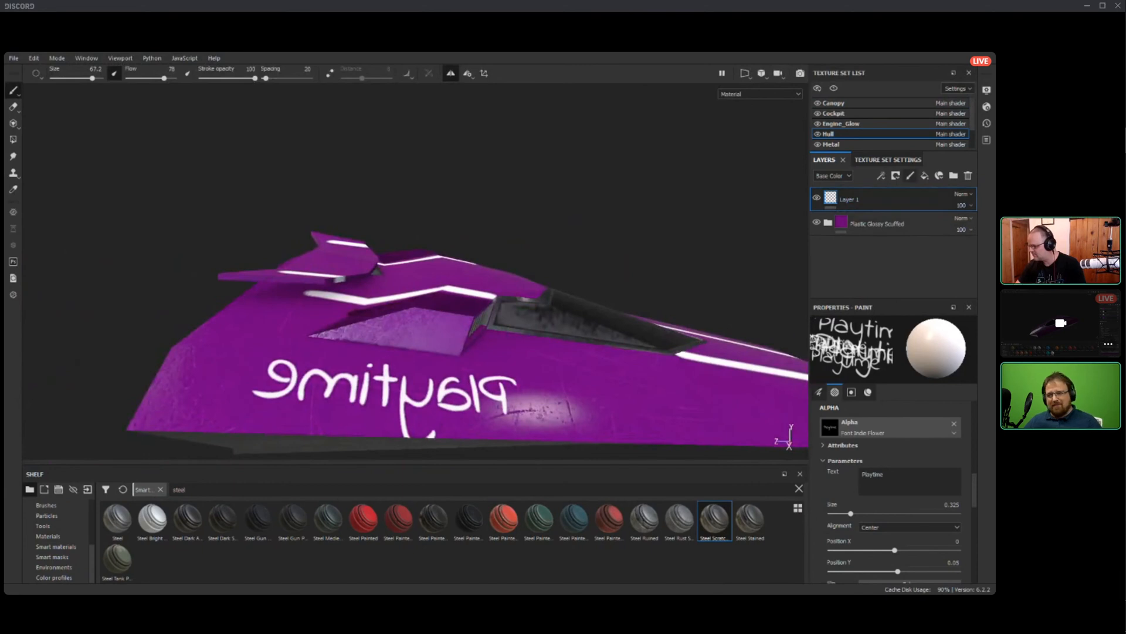
{"action": "left_click", "coordinate": [910, 175]}
{"action": "left_click", "coordinate": [387, 394]}
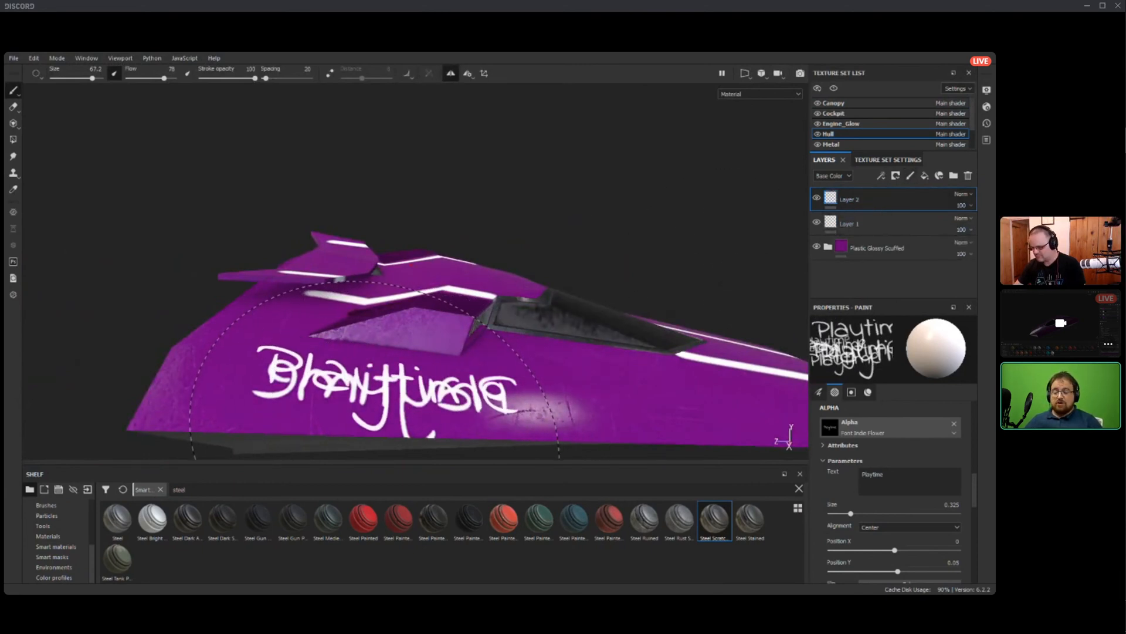
{"action": "left_click_drag", "start_coordinate": [384, 396], "coordinate": [385, 390], "text": "ctrl"}
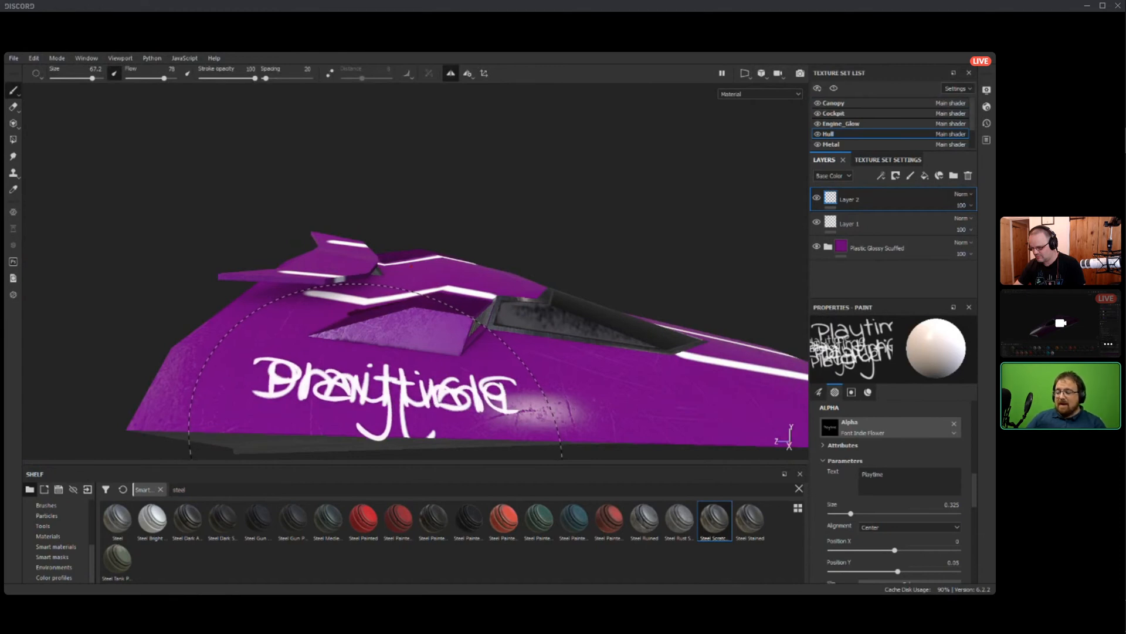
Turn symmetry off and erase the reversed "Playtime" from Layer 1 on this side of the hull.
{"action": "left_click", "coordinate": [849, 223]}
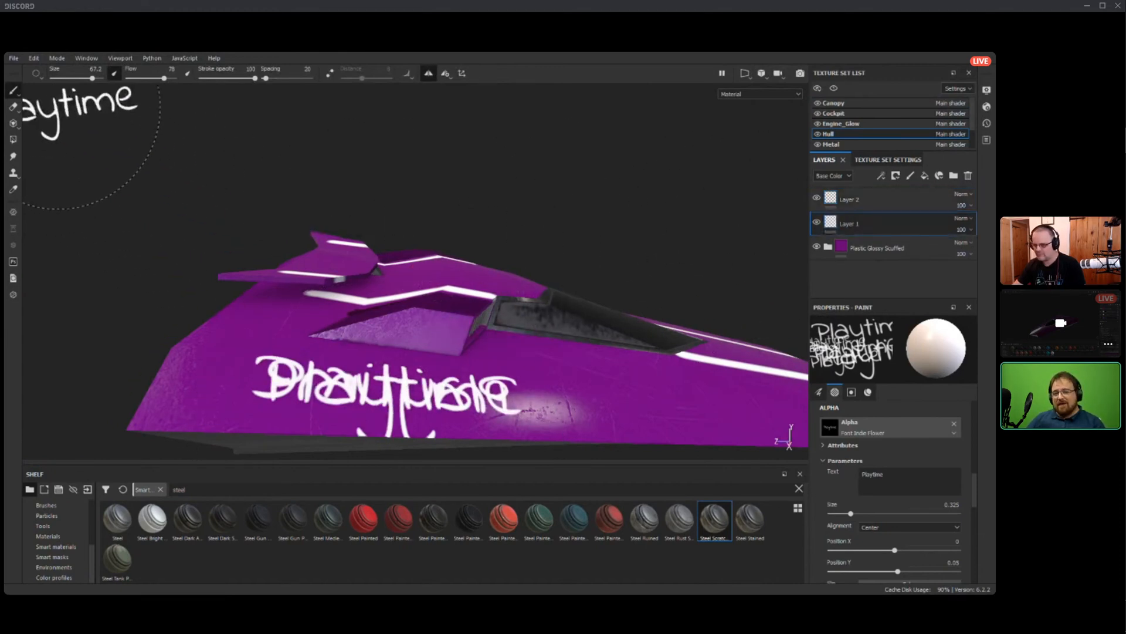
{"action": "key", "text": "e"}
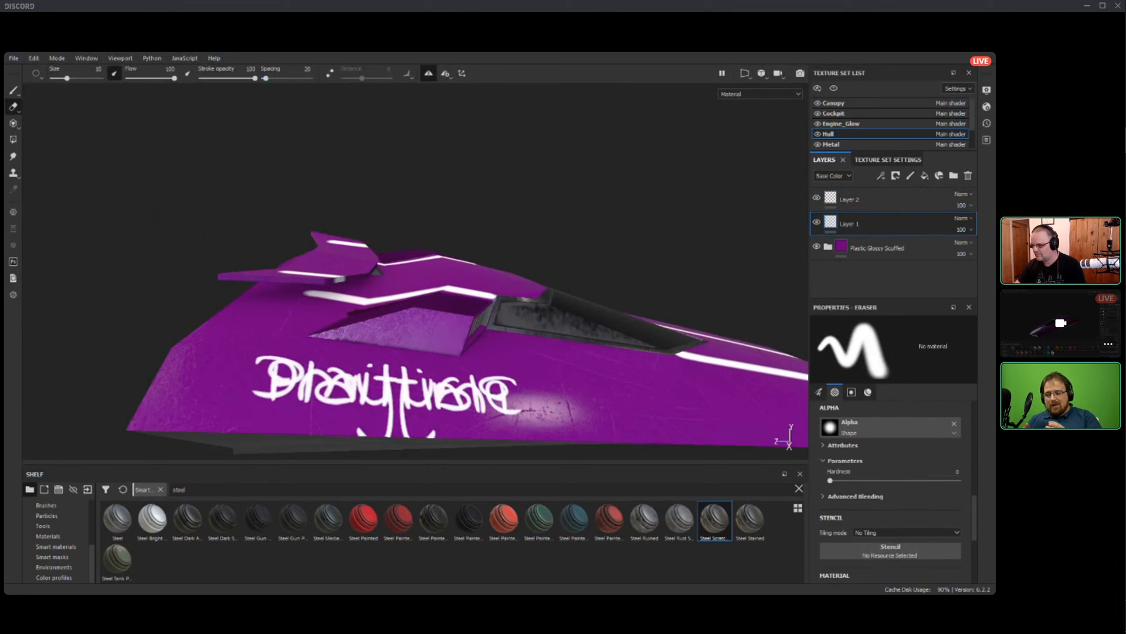
{"action": "key", "text": "l"}
{"action": "left_click_drag", "start_coordinate": [253, 393], "coordinate": [285, 400]}
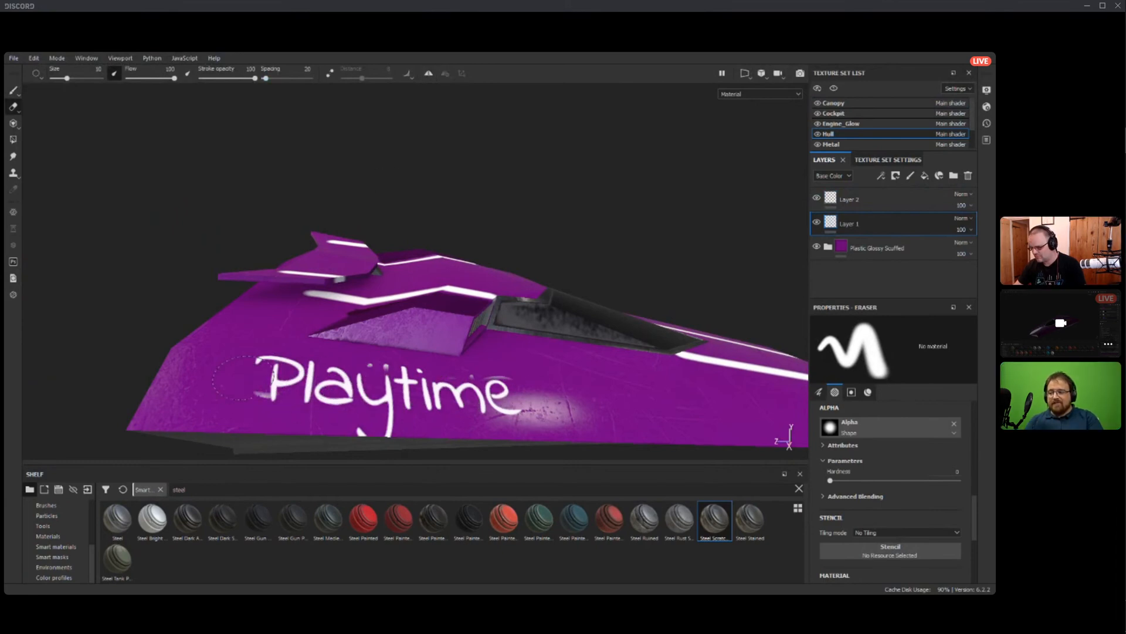
Erase the reversed "Playtime" from Layer 2 on the opposite side of the hull.
{"action": "mouse_move", "coordinate": [481, 388]}
{"action": "left_mouse_down", "text": "alt"}
{"action": "mouse_move", "coordinate": [235, 381]}
{"action": "mouse_move", "coordinate": [226, 364]}
{"action": "left_mouse_up", "text": "alt"}
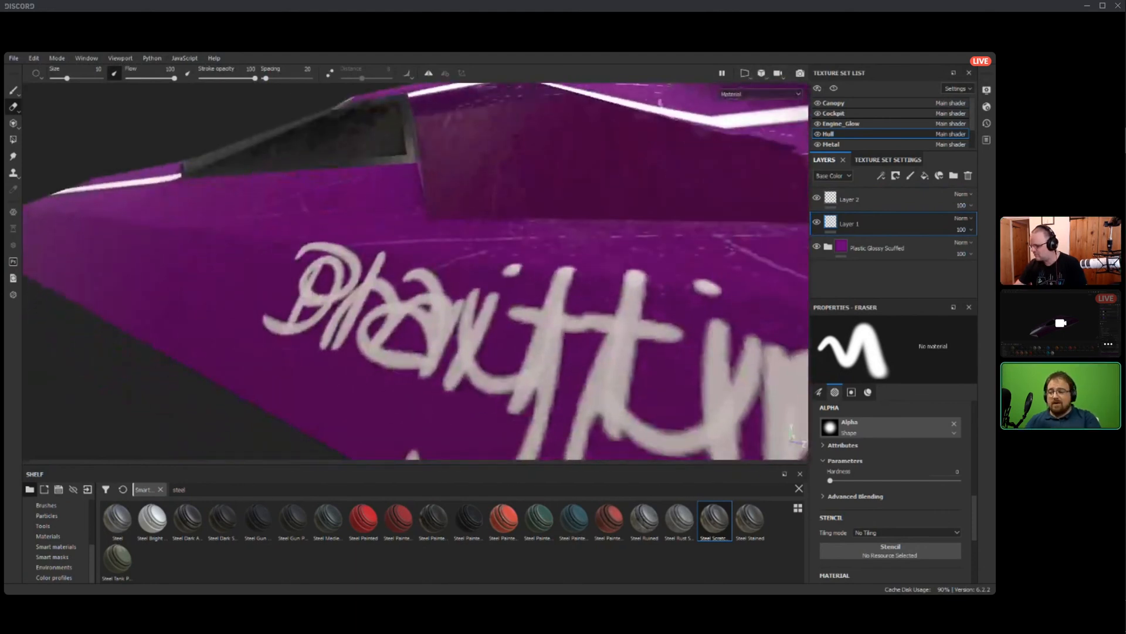
{"action": "left_click", "coordinate": [850, 199]}
{"action": "left_click_drag", "start_coordinate": [309, 305], "coordinate": [543, 322]}
{"action": "left_click_drag", "start_coordinate": [578, 405], "coordinate": [628, 377]}
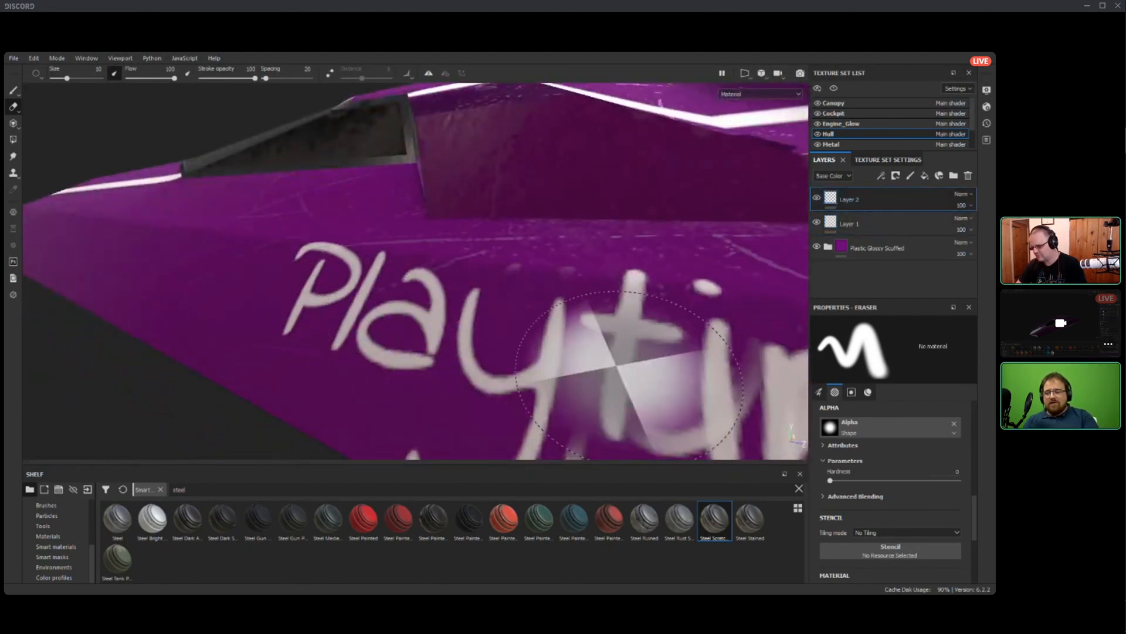
{"action": "right_click_drag", "start_coordinate": [628, 377], "coordinate": [558, 365], "text": "alt"}
{"action": "mouse_move", "coordinate": [558, 365]}
{"action": "left_mouse_down", "text": "alt"}
{"action": "mouse_move", "coordinate": [721, 337]}
{"action": "mouse_move", "coordinate": [509, 404]}
{"action": "left_mouse_up", "text": "alt"}
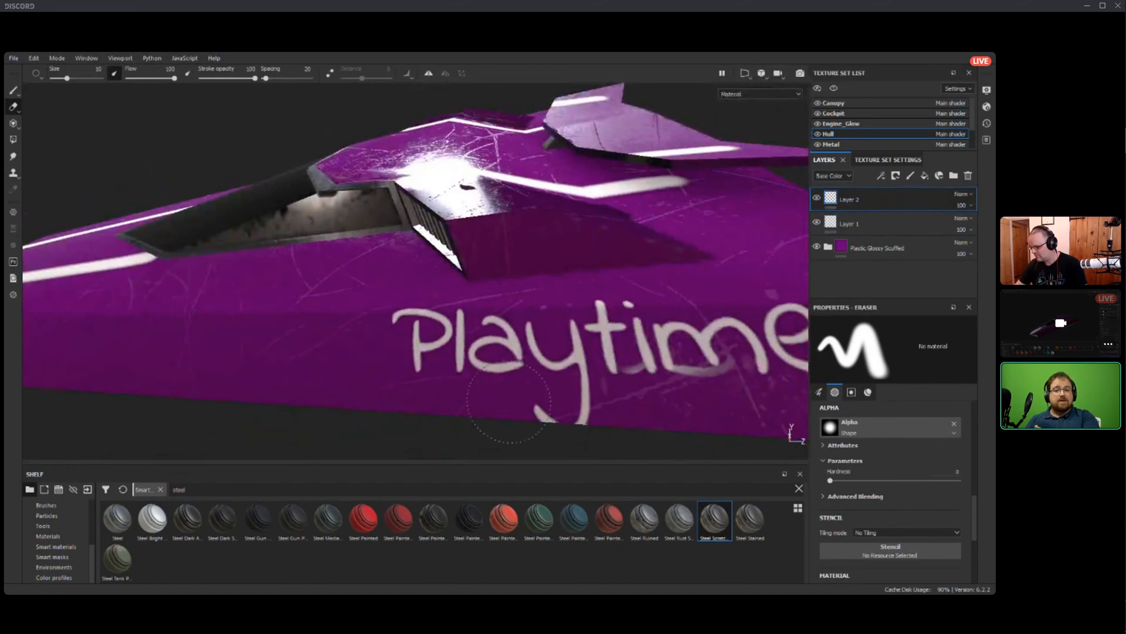
Search the alphas for "heart", choose Card Heart for the eraser and enlarge it to size 35.64.
{"action": "scroll", "coordinate": [663, 341], "scroll_direction": "down", "scroll_amount": 3}
{"action": "scroll", "coordinate": [312, 349], "scroll_direction": "down", "scroll_amount": 5}
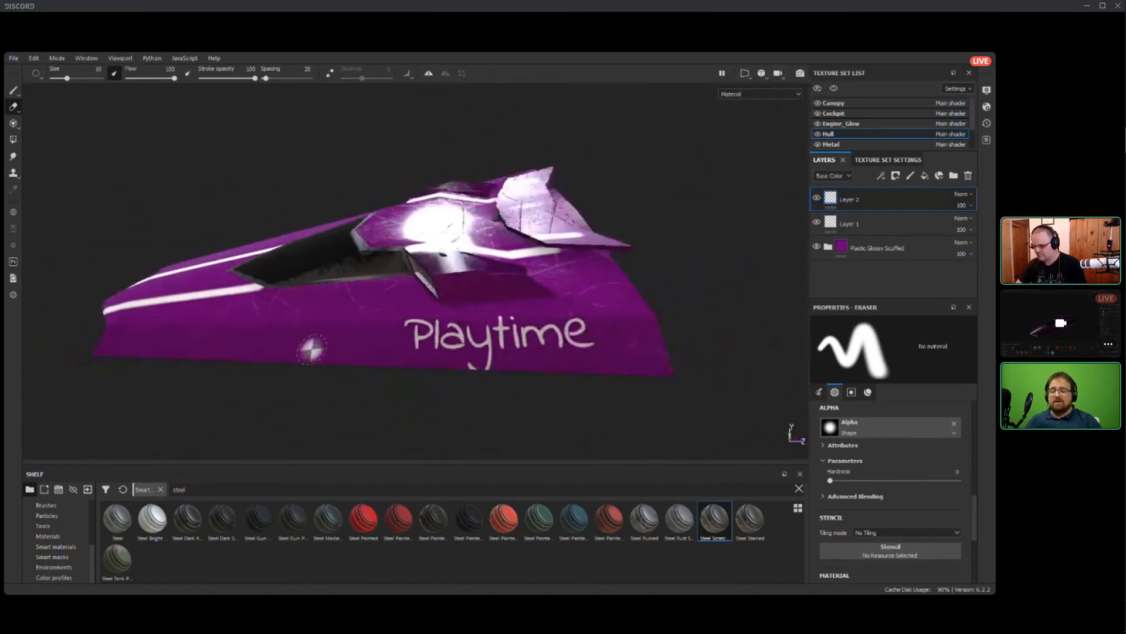
{"action": "left_click_drag", "start_coordinate": [312, 349], "coordinate": [481, 340], "text": "alt"}
{"action": "left_click_drag", "start_coordinate": [446, 287], "coordinate": [402, 355], "text": "alt"}
{"action": "middle_click_drag", "start_coordinate": [403, 354], "coordinate": [632, 249], "text": "alt"}
{"action": "scroll", "coordinate": [631, 249], "scroll_direction": "down", "scroll_amount": 2}
{"action": "mouse_move", "coordinate": [631, 249]}
{"action": "left_mouse_down", "text": "alt"}
{"action": "mouse_move", "coordinate": [446, 235]}
{"action": "mouse_move", "coordinate": [316, 287]}
{"action": "mouse_move", "coordinate": [352, 264]}
{"action": "mouse_move", "coordinate": [317, 241]}
{"action": "mouse_move", "coordinate": [487, 249]}
{"action": "mouse_move", "coordinate": [399, 252]}
{"action": "mouse_move", "coordinate": [305, 317]}
{"action": "mouse_move", "coordinate": [264, 305]}
{"action": "mouse_move", "coordinate": [411, 276]}
{"action": "left_mouse_up", "text": "alt"}
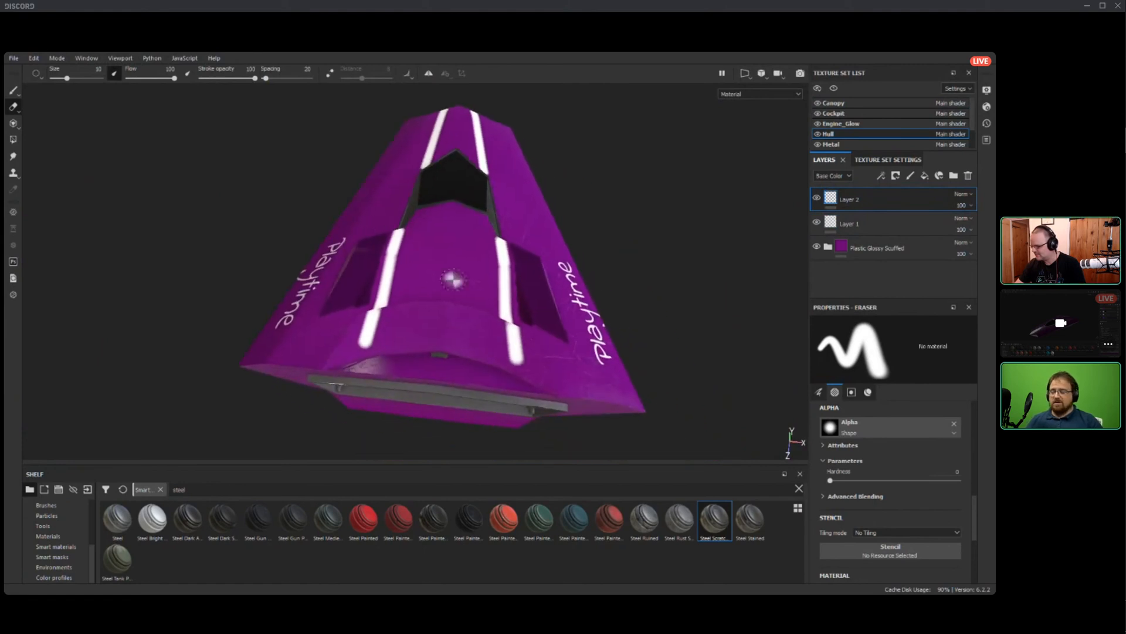
{"action": "left_click", "coordinate": [880, 428]}
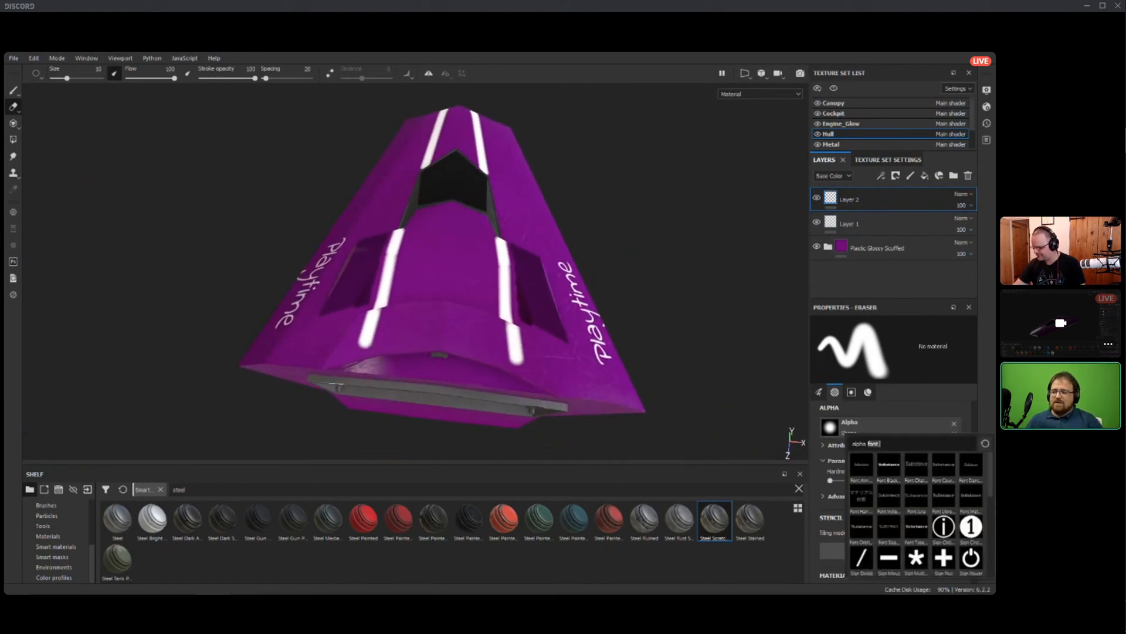
{"action": "type", "text": "heart"}
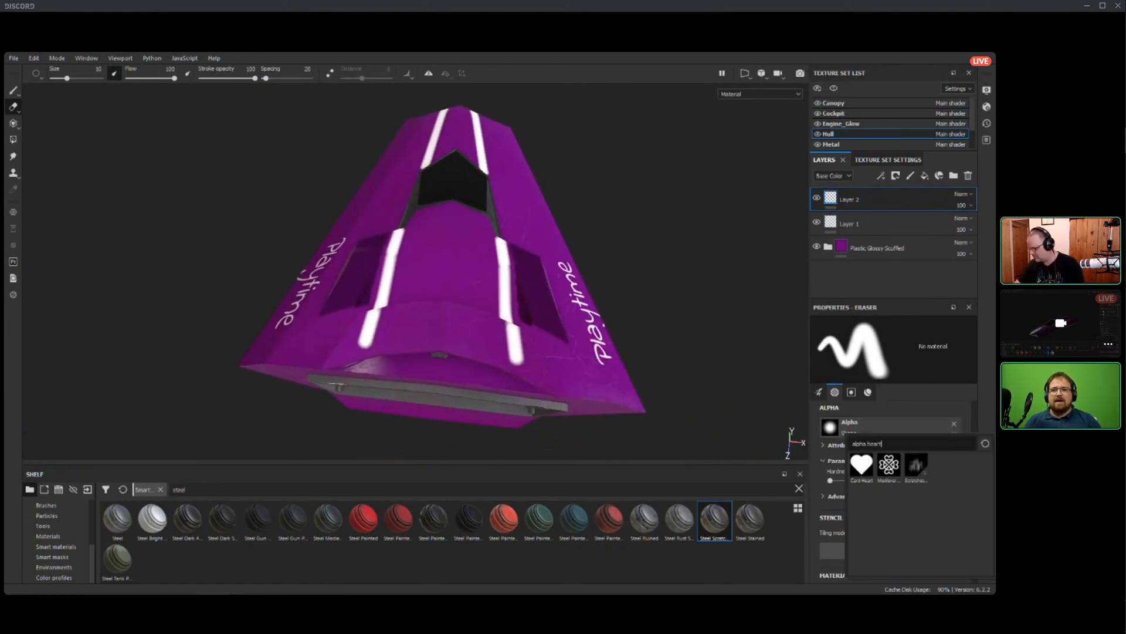
{"action": "left_click", "coordinate": [862, 465]}
{"action": "right_click_drag", "start_coordinate": [441, 266], "coordinate": [472, 266], "text": "ctrl"}
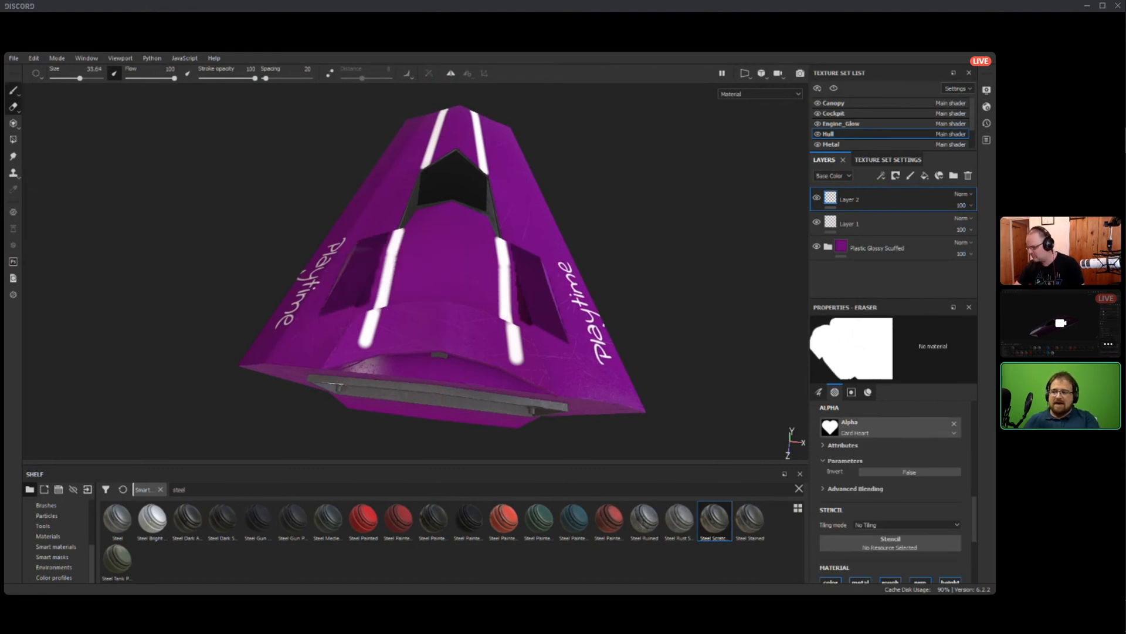
Stamp a white Card Heart between the stripes behind the canopy with the paint brush at size 31.32.
{"action": "left_click", "coordinate": [13, 90]}
{"action": "left_click", "coordinate": [861, 428]}
{"action": "left_click", "coordinate": [863, 463]}
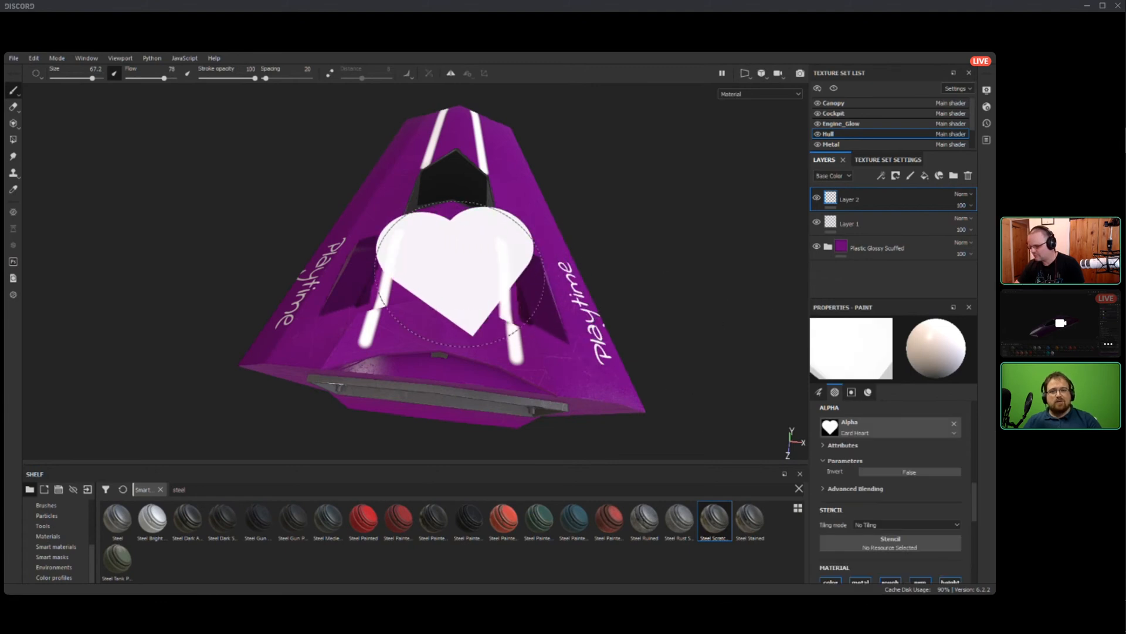
{"action": "right_click_drag", "start_coordinate": [442, 271], "coordinate": [394, 271], "text": "ctrl"}
{"action": "left_click", "coordinate": [449, 266]}
{"action": "left_click_drag", "start_coordinate": [449, 267], "coordinate": [657, 202], "text": "alt"}
{"action": "mouse_move", "coordinate": [745, 111]}
{"action": "left_mouse_down", "text": "alt"}
{"action": "mouse_move", "coordinate": [719, 170]}
{"action": "mouse_move", "coordinate": [675, 161]}
{"action": "mouse_move", "coordinate": [665, 135]}
{"action": "left_mouse_up", "text": "alt"}
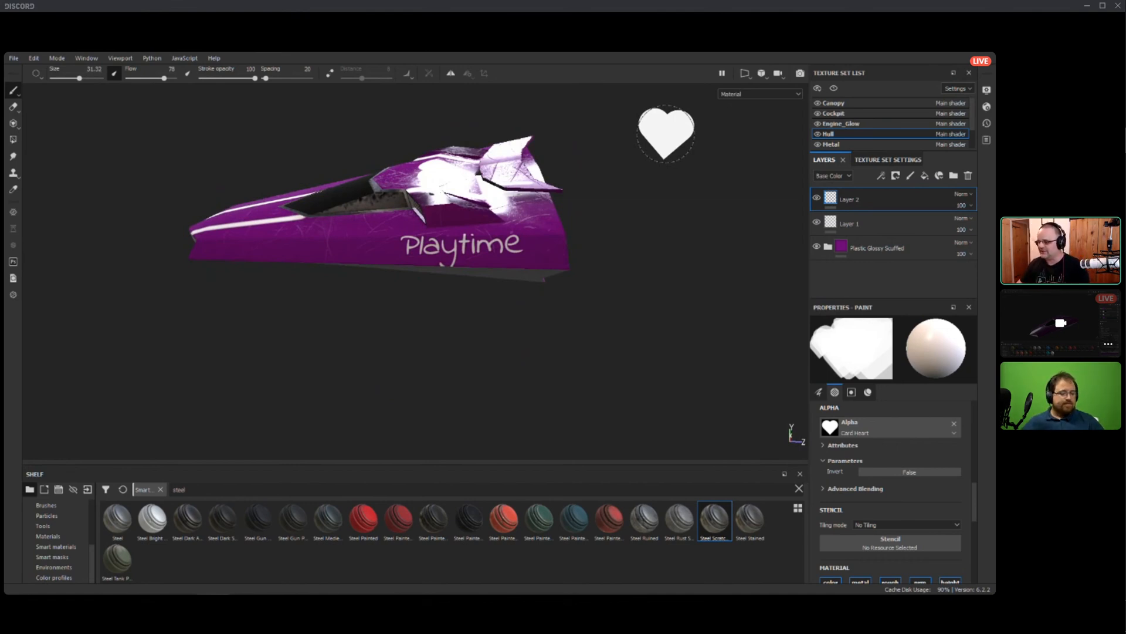
{"action": "mouse_move", "coordinate": [666, 133]}
{"action": "left_mouse_down", "text": "alt"}
{"action": "mouse_move", "coordinate": [587, 193]}
{"action": "mouse_move", "coordinate": [628, 231]}
{"action": "mouse_move", "coordinate": [616, 258]}
{"action": "mouse_move", "coordinate": [666, 311]}
{"action": "mouse_move", "coordinate": [616, 264]}
{"action": "left_mouse_up", "text": "alt"}
{"action": "left_click_drag", "start_coordinate": [422, 410], "coordinate": [25, 393], "text": "alt"}
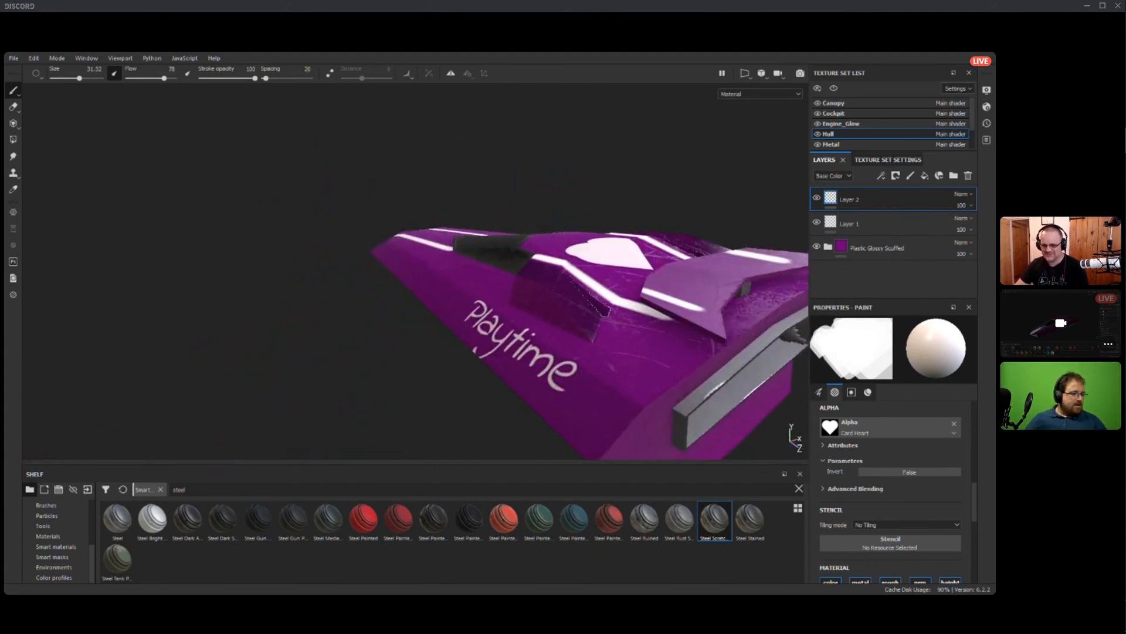
{"action": "mouse_move", "coordinate": [62, 448]}
{"action": "left_mouse_down", "text": "alt"}
{"action": "mouse_move", "coordinate": [252, 423]}
{"action": "mouse_move", "coordinate": [311, 437]}
{"action": "mouse_move", "coordinate": [201, 455]}
{"action": "left_mouse_up", "text": "alt"}
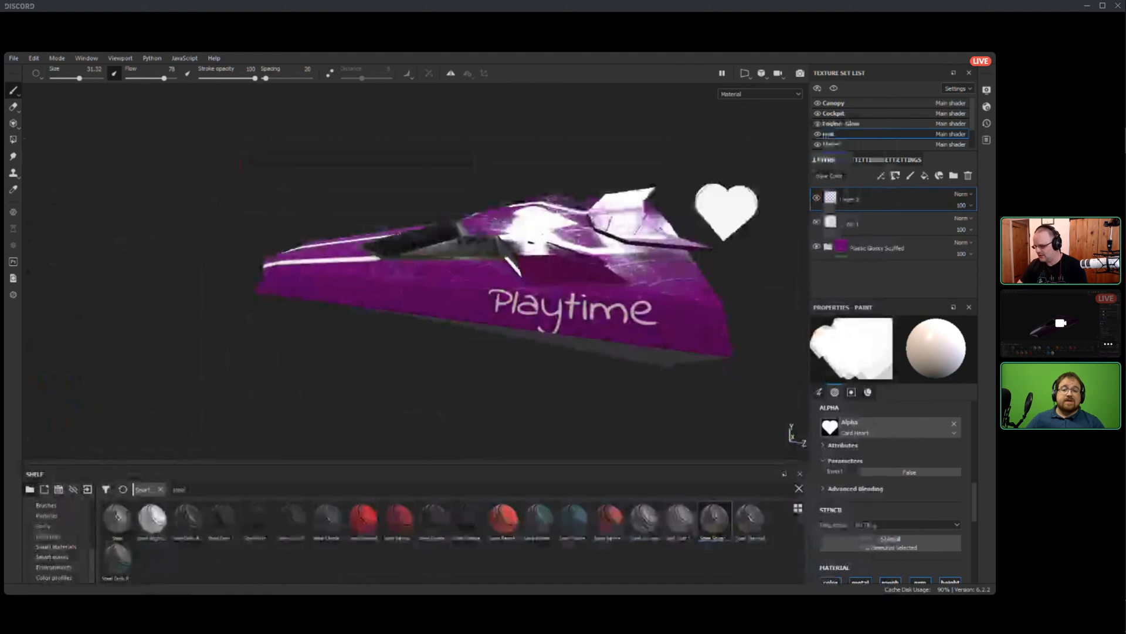
Search the alphas for "font" and choose Font Indie Flower for the paint brush.
{"action": "mouse_move", "coordinate": [604, 326]}
{"action": "left_mouse_down", "text": "alt"}
{"action": "mouse_move", "coordinate": [481, 363]}
{"action": "mouse_move", "coordinate": [546, 335]}
{"action": "mouse_move", "coordinate": [675, 346]}
{"action": "mouse_move", "coordinate": [793, 404]}
{"action": "left_mouse_up", "text": "alt"}
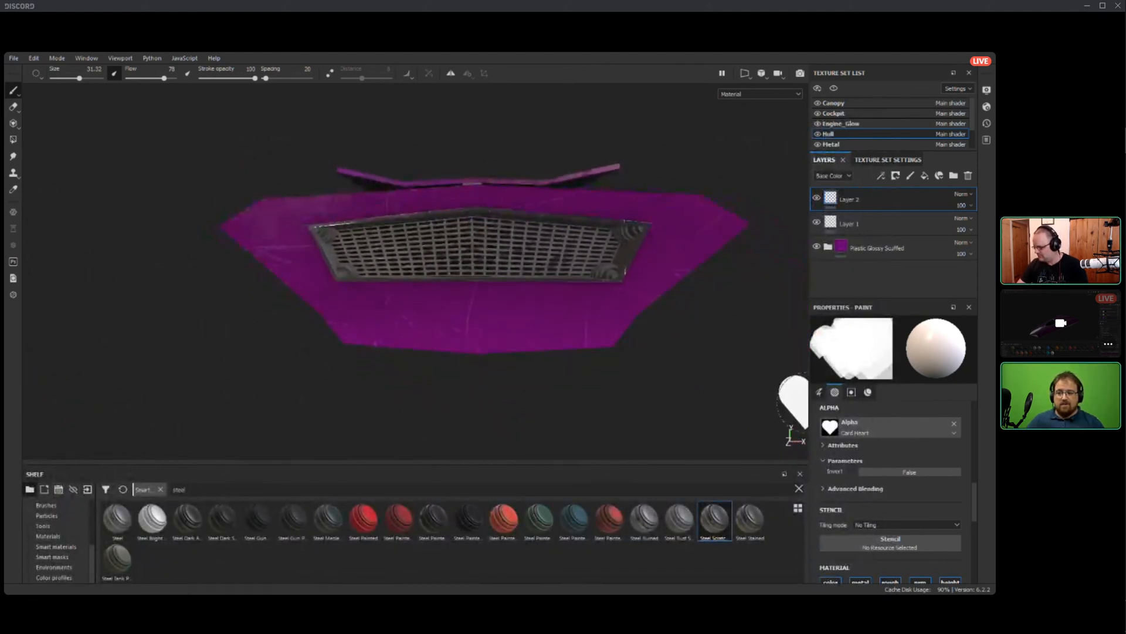
{"action": "left_click", "coordinate": [880, 428]}
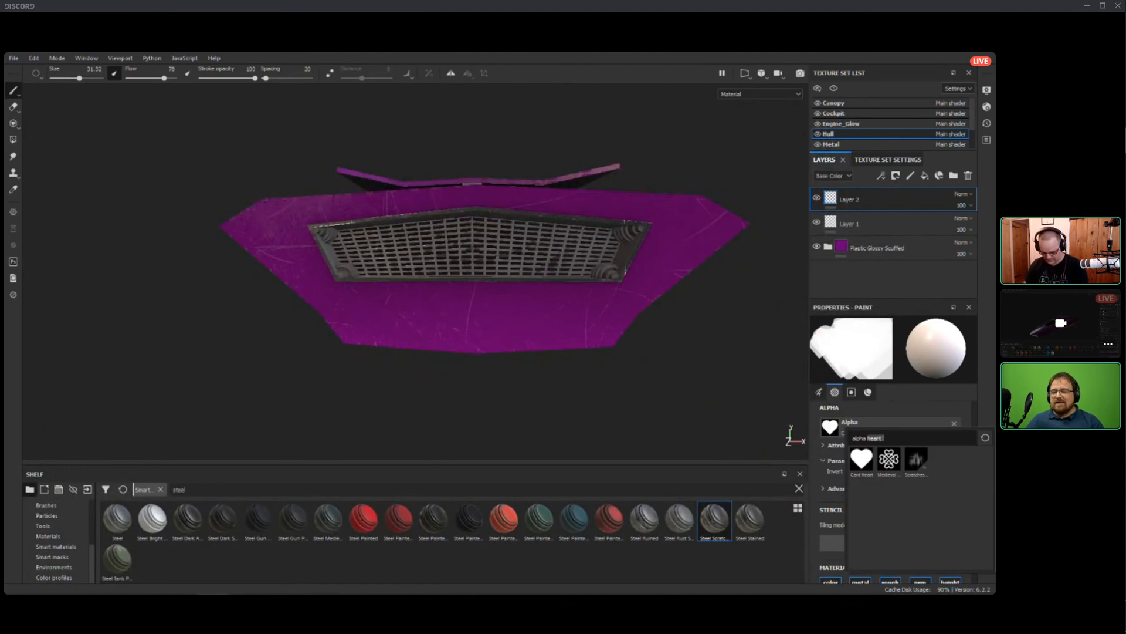
{"action": "type", "text": "font"}
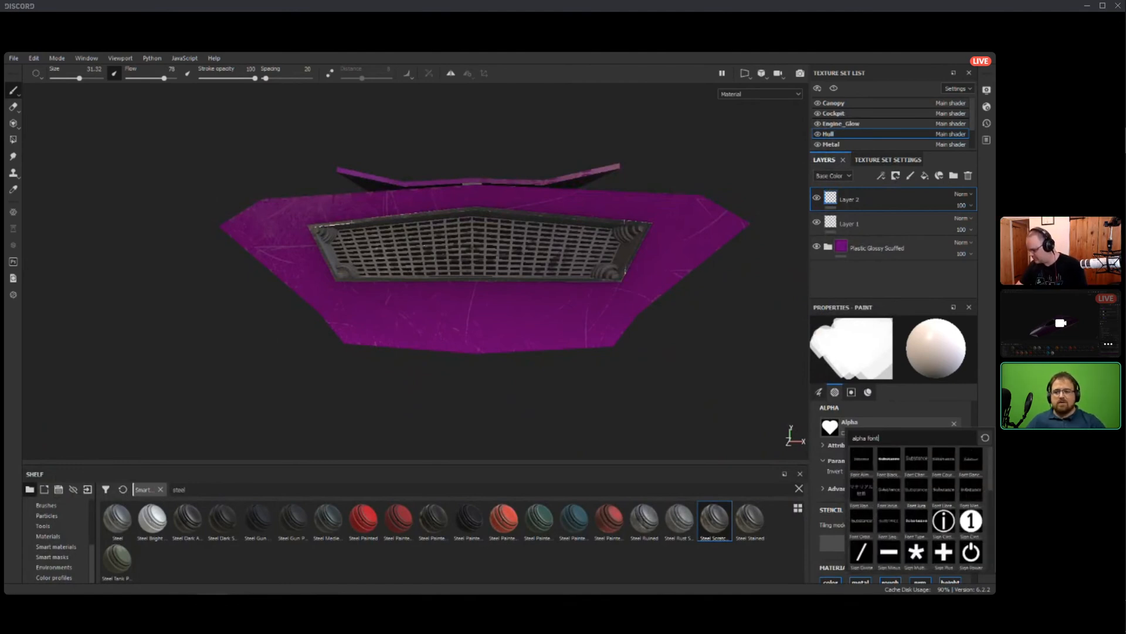
{"action": "left_click", "coordinate": [889, 490]}
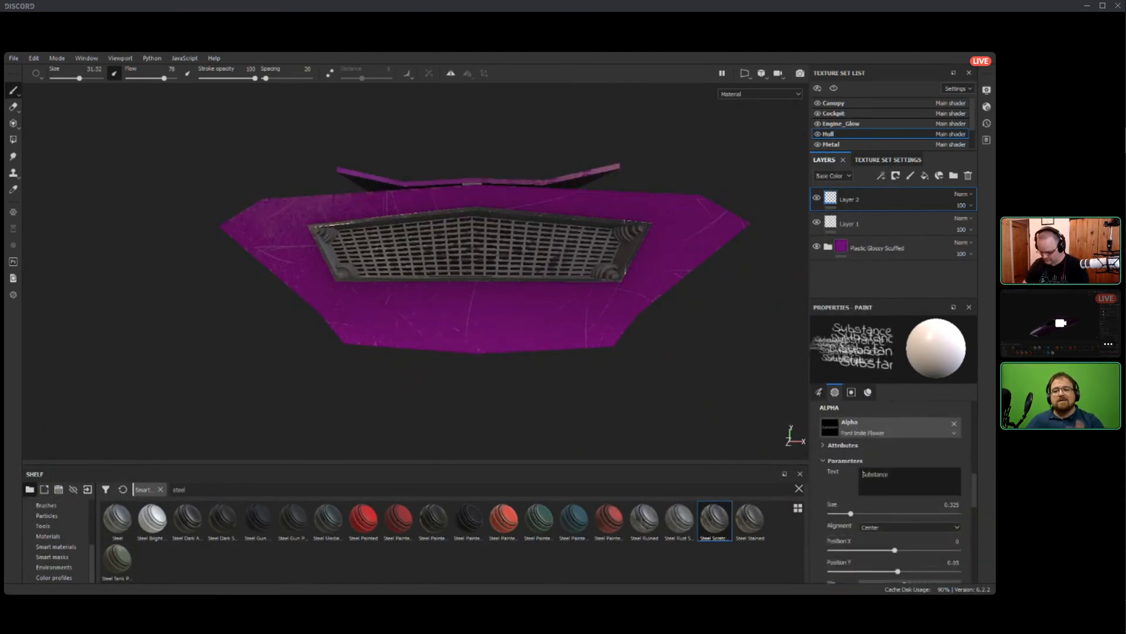
Set the alpha's text to "If you can read this" with "You are too close" on a second line.
{"action": "key", "text": "ctrl+a"}
{"action": "type", "text": "If you can read this"}
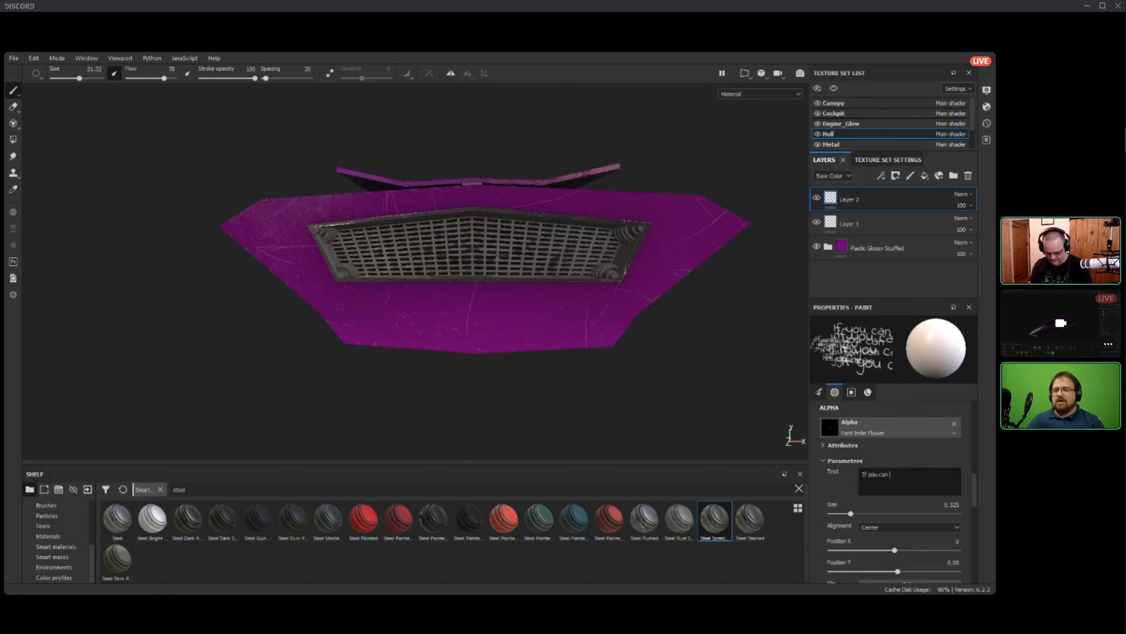
{"action": "key", "text": "Return"}
{"action": "type", "text": "You are to"}
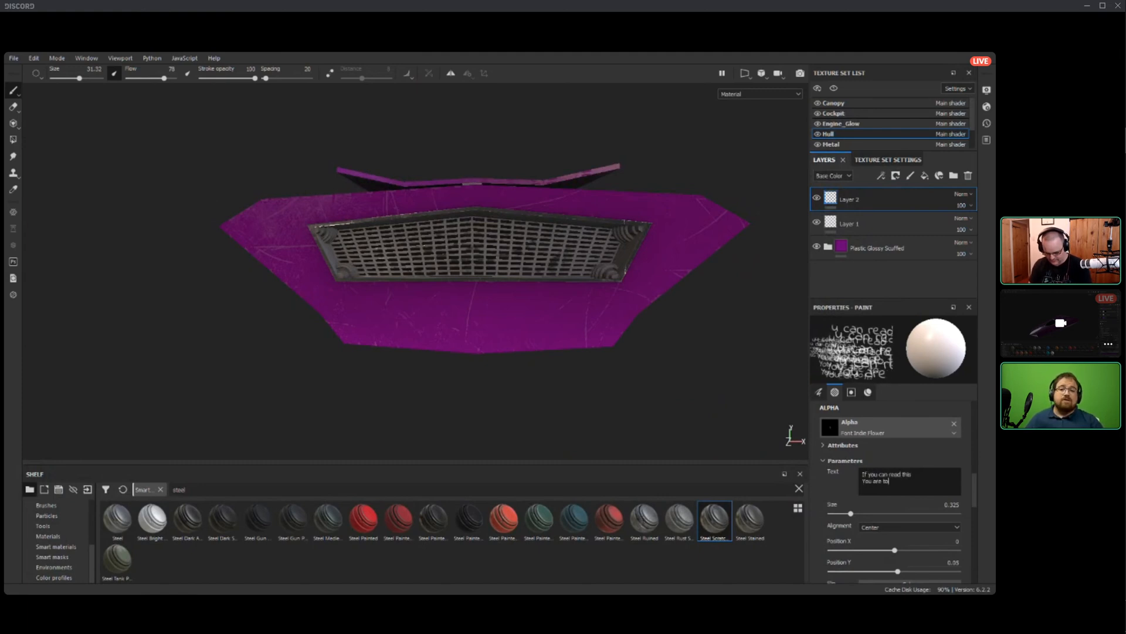
{"action": "type", "text": "o close"}
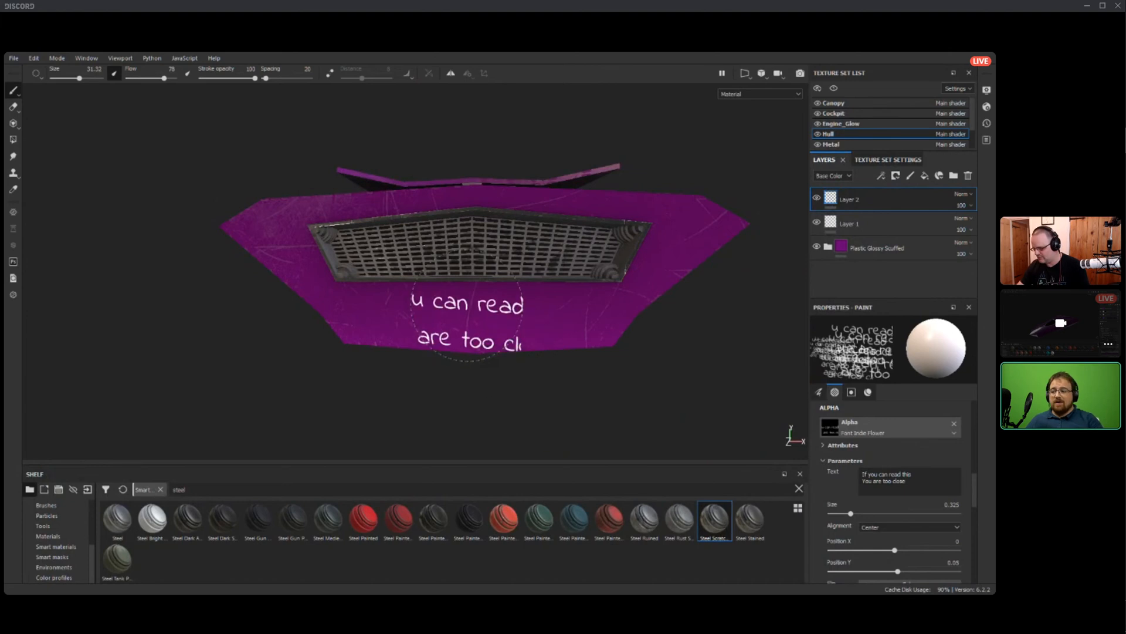
Reduce the text size to 0.07, enlarge the brush to 62.04 and stamp the two-line text below the rear grille.
{"action": "left_click_drag", "start_coordinate": [851, 513], "coordinate": [832, 513]}
{"action": "right_click_drag", "start_coordinate": [479, 331], "coordinate": [528, 330], "text": "ctrl"}
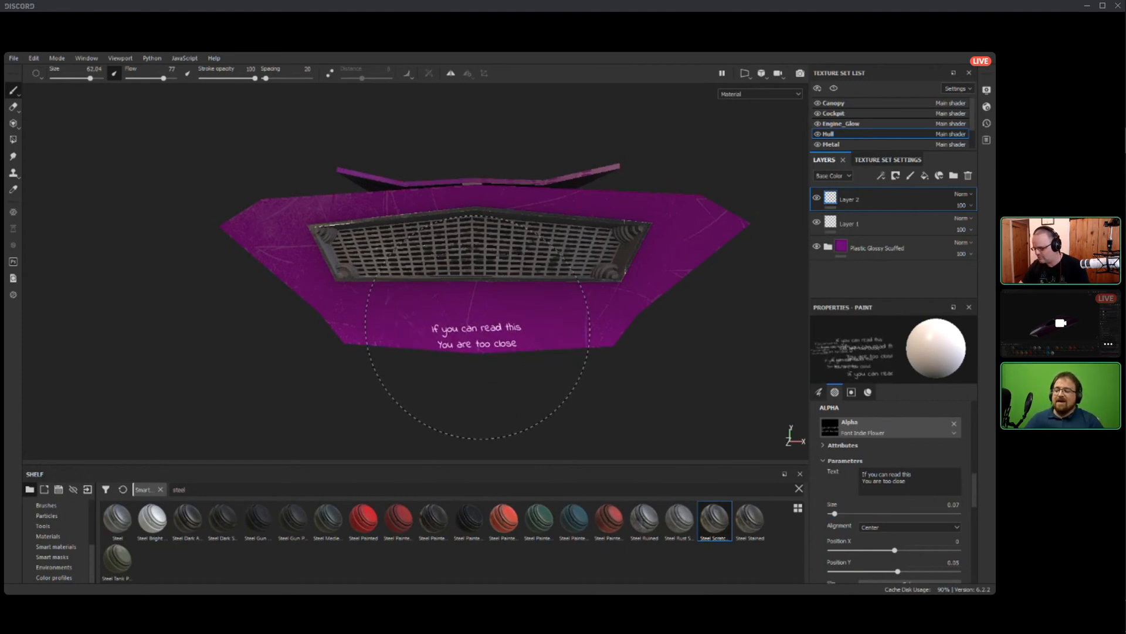
{"action": "left_click", "coordinate": [477, 312]}
{"action": "scroll", "coordinate": [284, 264], "scroll_direction": "up", "scroll_amount": 4}
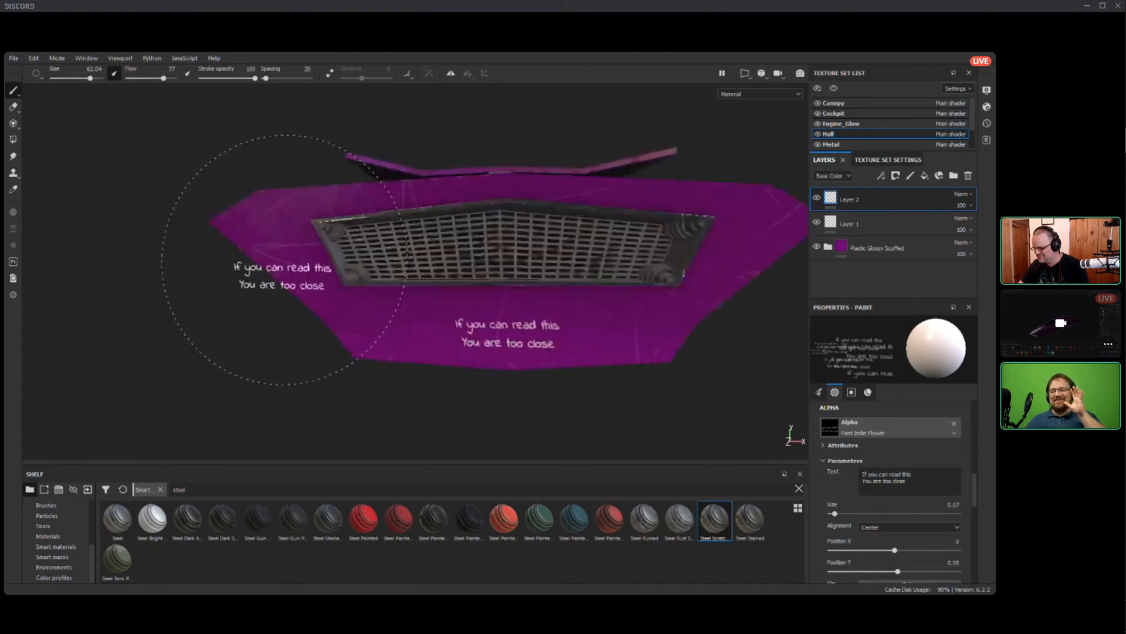
{"action": "mouse_move", "coordinate": [284, 264]}
{"action": "left_mouse_down", "text": "alt"}
{"action": "mouse_move", "coordinate": [384, 281]}
{"action": "mouse_move", "coordinate": [302, 282]}
{"action": "left_mouse_up", "text": "alt"}
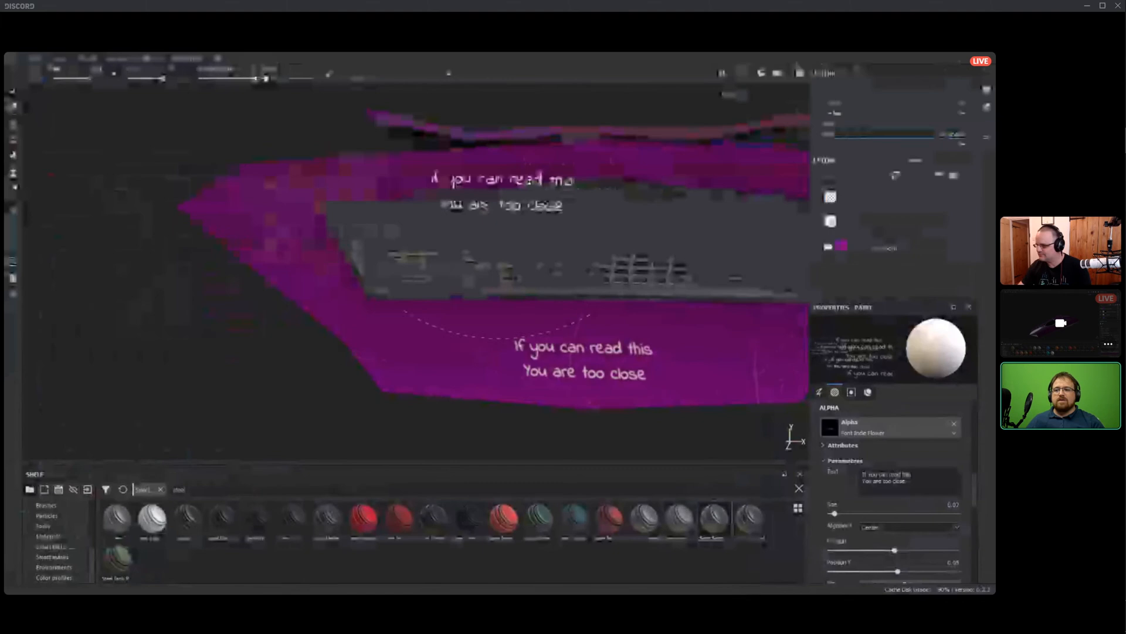
Browse the text alphas and choose Text Pull for the paint brush.
{"action": "mouse_move", "coordinate": [276, 305]}
{"action": "left_mouse_down", "text": "alt"}
{"action": "mouse_move", "coordinate": [340, 343]}
{"action": "mouse_move", "coordinate": [387, 348]}
{"action": "mouse_move", "coordinate": [46, 345]}
{"action": "left_mouse_up", "text": "alt"}
{"action": "scroll", "coordinate": [339, 343], "scroll_direction": "down", "scroll_amount": 5}
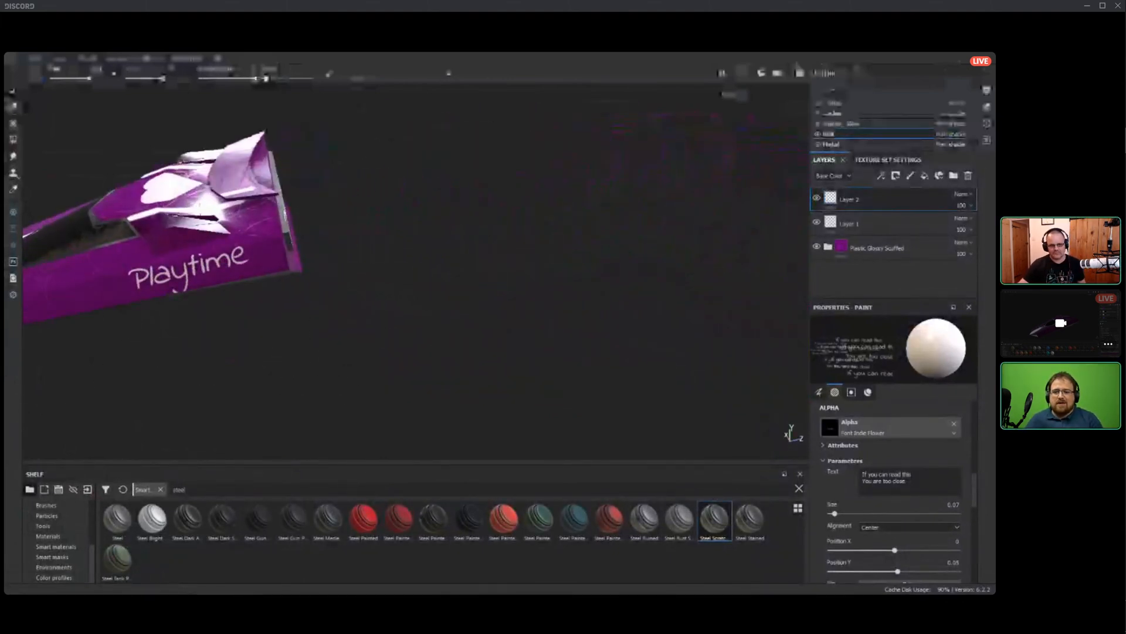
{"action": "mouse_move", "coordinate": [126, 371]}
{"action": "left_mouse_down", "text": "alt"}
{"action": "mouse_move", "coordinate": [153, 340]}
{"action": "mouse_move", "coordinate": [358, 334]}
{"action": "left_mouse_up", "text": "alt"}
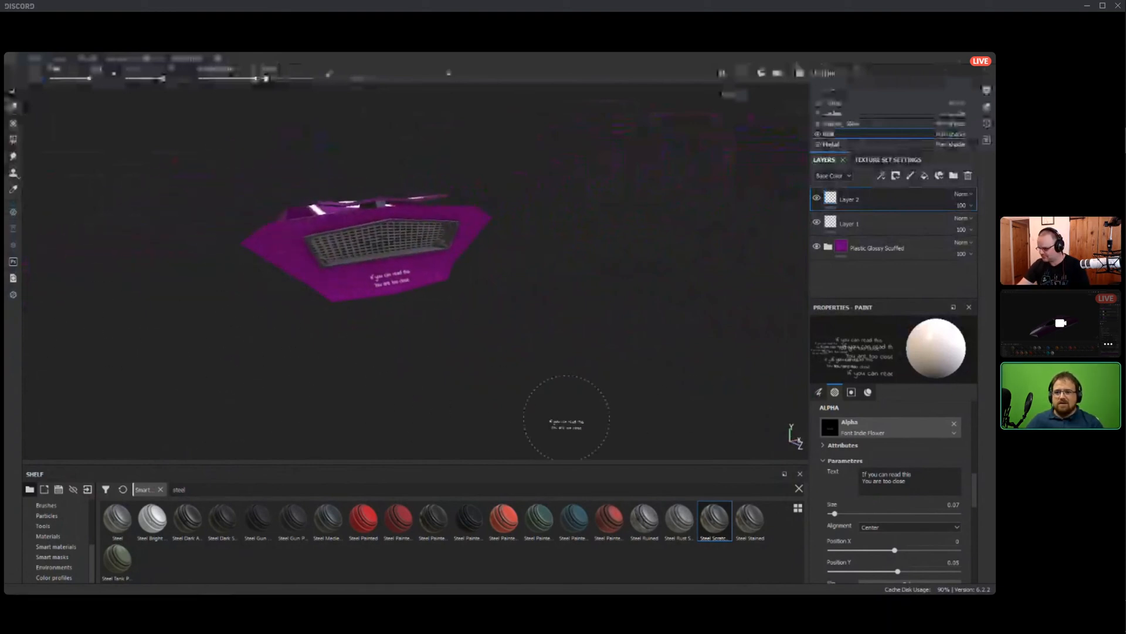
{"action": "left_click", "coordinate": [898, 430]}
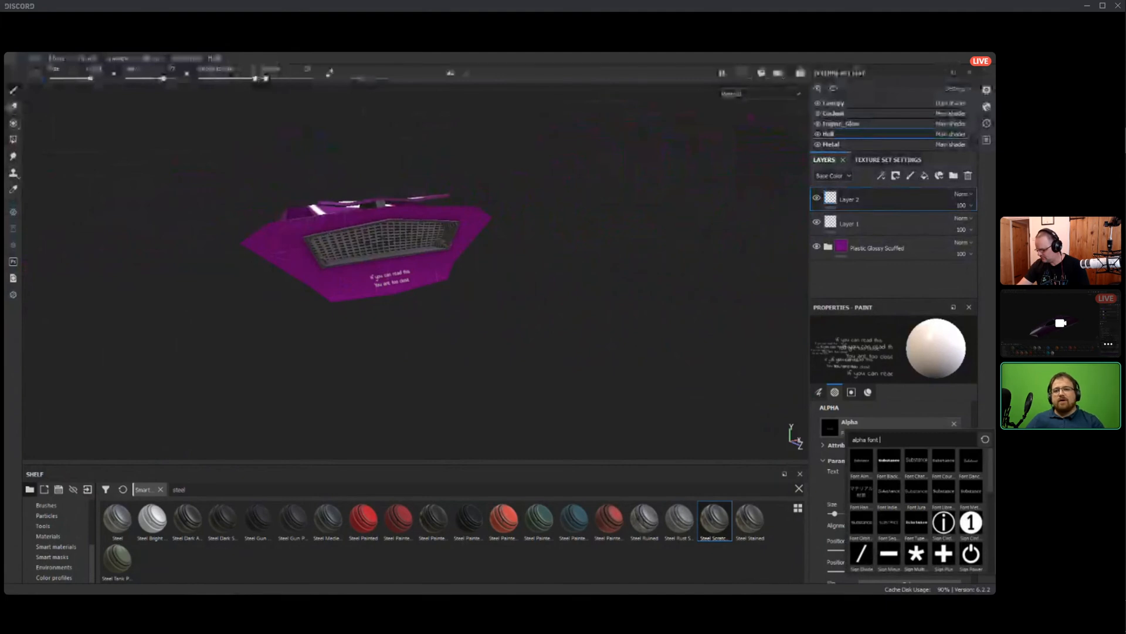
{"action": "scroll", "coordinate": [918, 507], "scroll_direction": "down", "scroll_amount": 8}
{"action": "scroll", "coordinate": [918, 508], "scroll_direction": "up", "scroll_amount": 3}
{"action": "scroll", "coordinate": [918, 508], "scroll_direction": "down", "scroll_amount": 3}
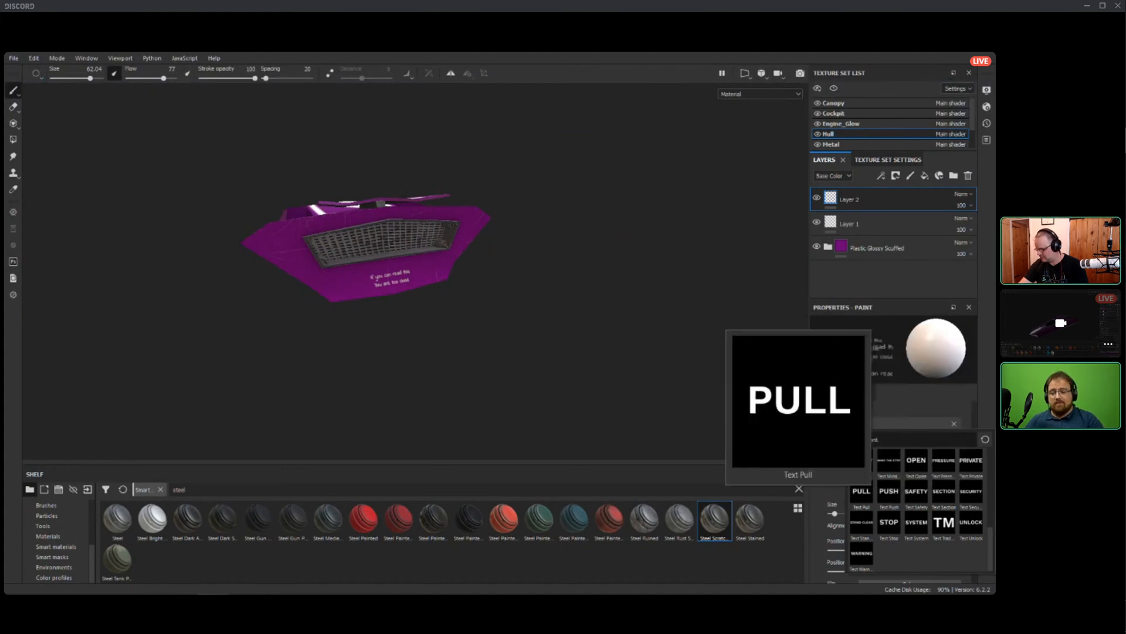
{"action": "left_click", "coordinate": [861, 494]}
Fit the PULL stamp between the stripes at the nose tip by reducing the brush to size 11.26.
{"action": "mouse_move", "coordinate": [76, 305]}
{"action": "left_mouse_down", "text": "alt"}
{"action": "mouse_move", "coordinate": [297, 352]}
{"action": "mouse_move", "coordinate": [477, 291]}
{"action": "mouse_move", "coordinate": [477, 371]}
{"action": "left_mouse_up", "text": "alt"}
{"action": "middle_click_drag", "start_coordinate": [477, 371], "coordinate": [478, 247], "text": "alt"}
{"action": "left_click_drag", "start_coordinate": [478, 246], "coordinate": [477, 279], "text": "ctrl"}
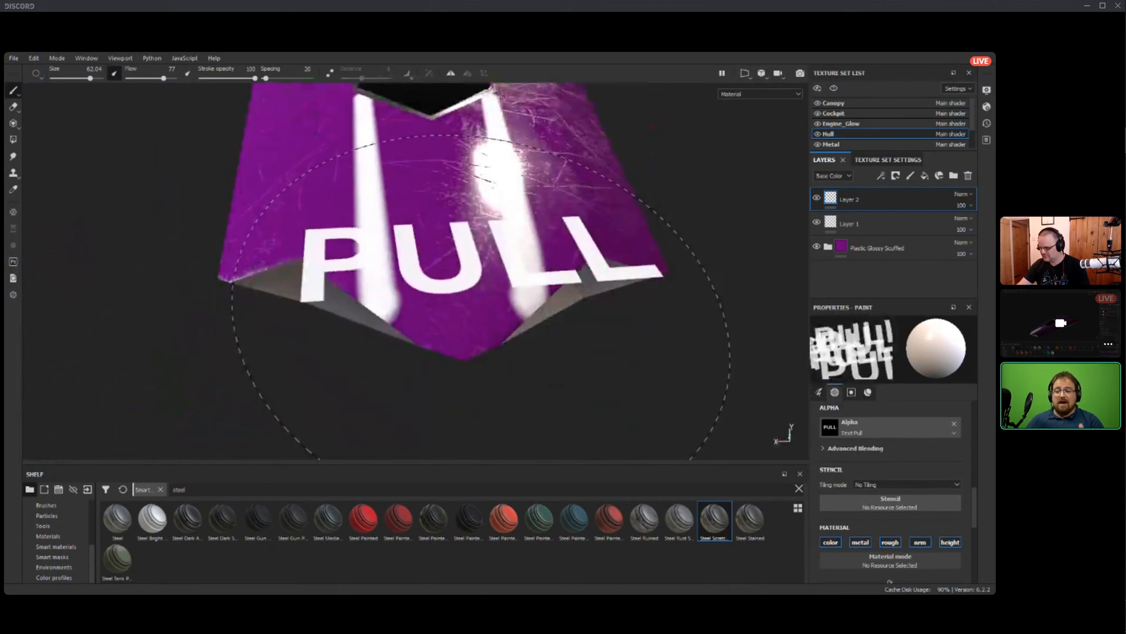
{"action": "right_click_drag", "start_coordinate": [477, 259], "coordinate": [425, 259], "text": "ctrl"}
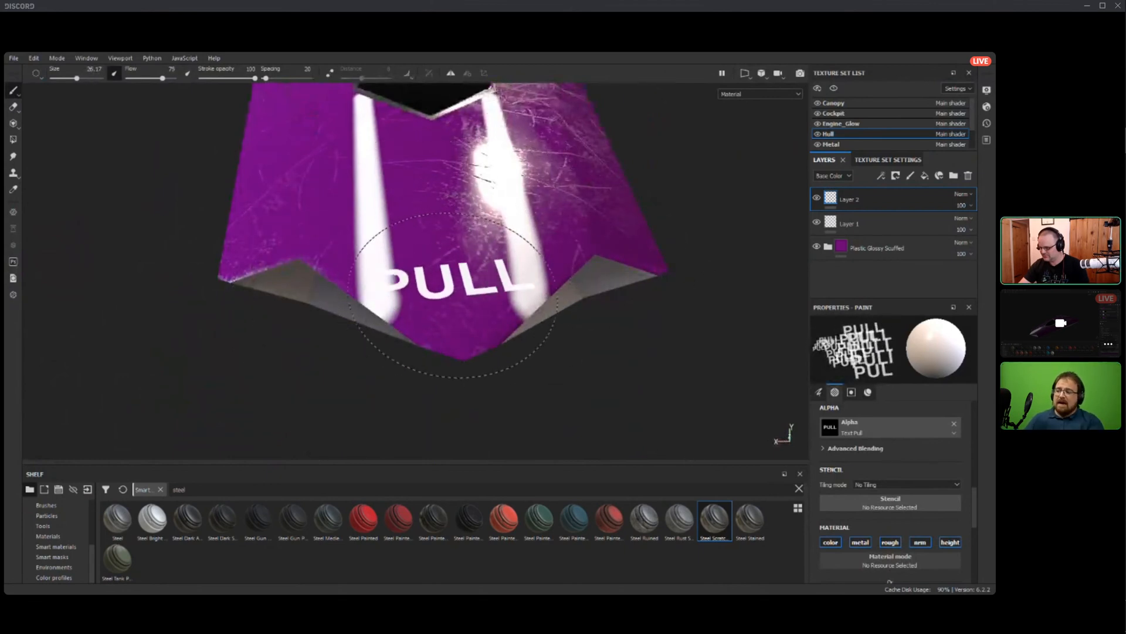
{"action": "left_click_drag", "start_coordinate": [460, 283], "coordinate": [447, 284], "text": "ctrl"}
{"action": "mouse_move", "coordinate": [460, 282]}
{"action": "right_mouse_down", "text": "ctrl"}
{"action": "mouse_move", "coordinate": [444, 282]}
{"action": "mouse_move", "coordinate": [454, 283]}
{"action": "right_mouse_up", "text": "ctrl"}
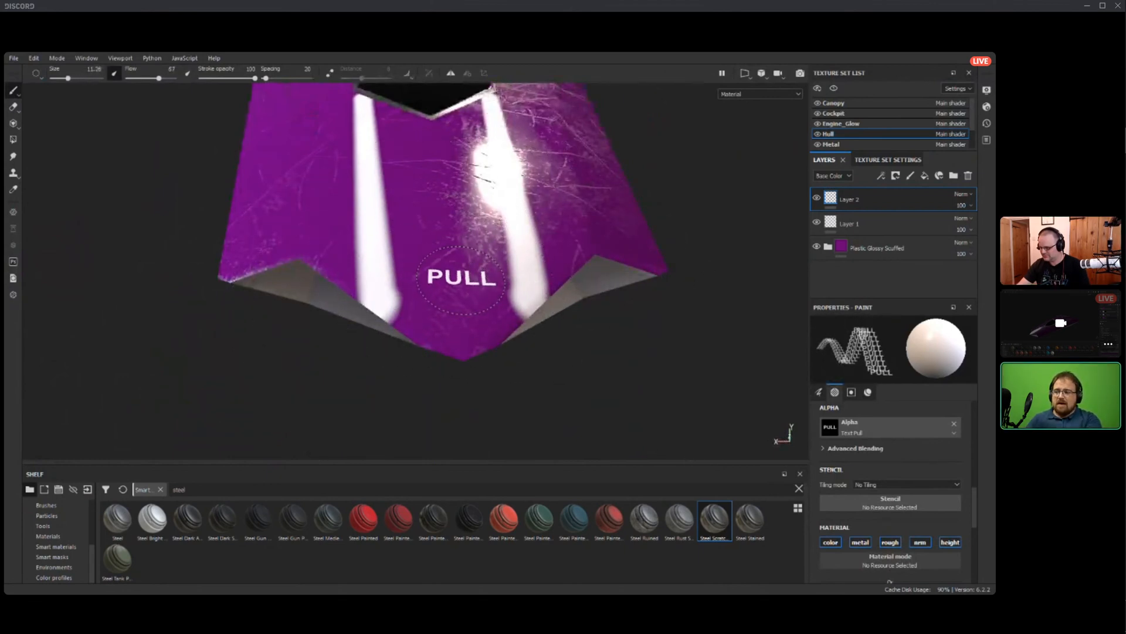
Examine the stripes, heart and text decals on the hull from the side, top and rear.
{"action": "left_click_drag", "start_coordinate": [456, 301], "coordinate": [375, 247], "text": "alt"}
{"action": "right_click_drag", "start_coordinate": [375, 246], "coordinate": [546, 217], "text": "alt"}
{"action": "middle_click_drag", "start_coordinate": [549, 214], "coordinate": [377, 272], "text": "alt"}
{"action": "left_click_drag", "start_coordinate": [378, 271], "coordinate": [62, 281], "text": "alt"}
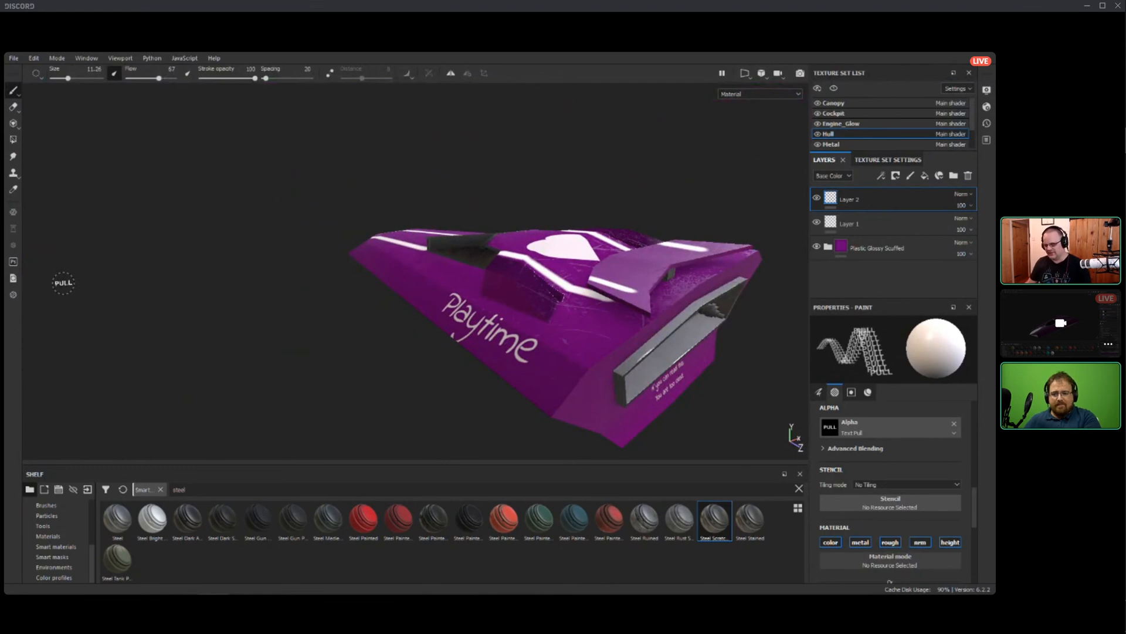
{"action": "mouse_move", "coordinate": [344, 233]}
{"action": "left_mouse_down", "text": "alt"}
{"action": "mouse_move", "coordinate": [258, 252]}
{"action": "mouse_move", "coordinate": [271, 256]}
{"action": "mouse_move", "coordinate": [281, 223]}
{"action": "mouse_move", "coordinate": [212, 214]}
{"action": "mouse_move", "coordinate": [240, 249]}
{"action": "mouse_move", "coordinate": [561, 270]}
{"action": "mouse_move", "coordinate": [599, 322]}
{"action": "left_mouse_up", "text": "alt"}
{"action": "middle_click_drag", "start_coordinate": [326, 346], "coordinate": [615, 320], "text": "alt"}
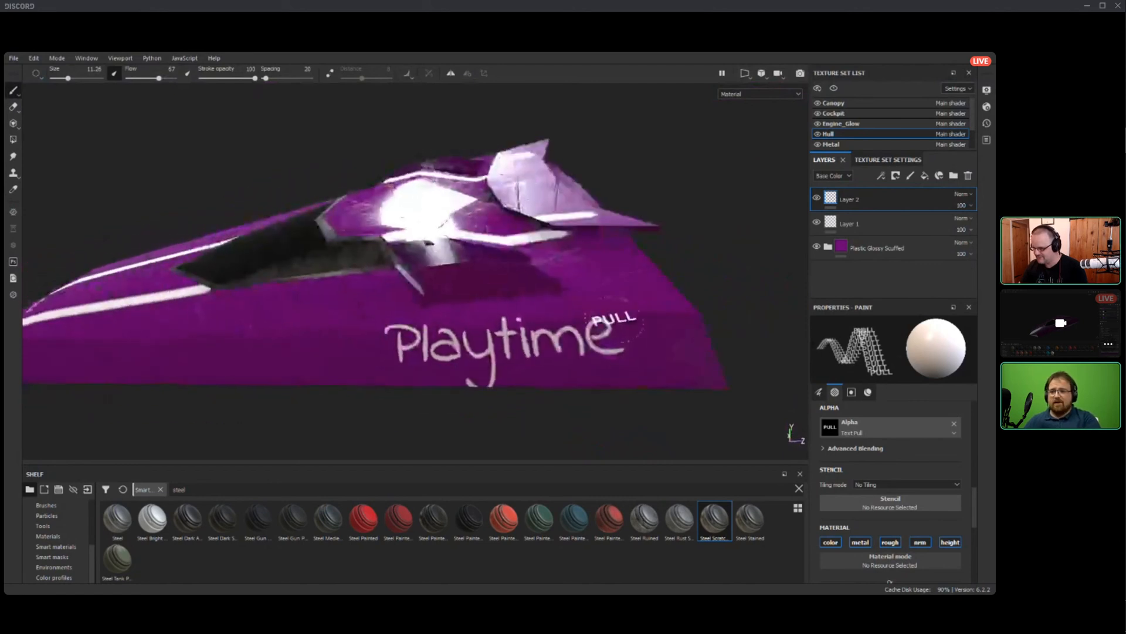
{"action": "mouse_move", "coordinate": [614, 320]}
{"action": "left_mouse_down", "text": "alt"}
{"action": "mouse_move", "coordinate": [645, 367]}
{"action": "mouse_move", "coordinate": [701, 363]}
{"action": "left_mouse_up", "text": "alt"}
{"action": "scroll", "coordinate": [701, 364], "scroll_direction": "down", "scroll_amount": 2}
{"action": "mouse_move", "coordinate": [622, 352]}
{"action": "left_mouse_down", "text": "alt"}
{"action": "mouse_move", "coordinate": [724, 332]}
{"action": "mouse_move", "coordinate": [563, 335]}
{"action": "mouse_move", "coordinate": [347, 226]}
{"action": "left_mouse_up", "text": "alt"}
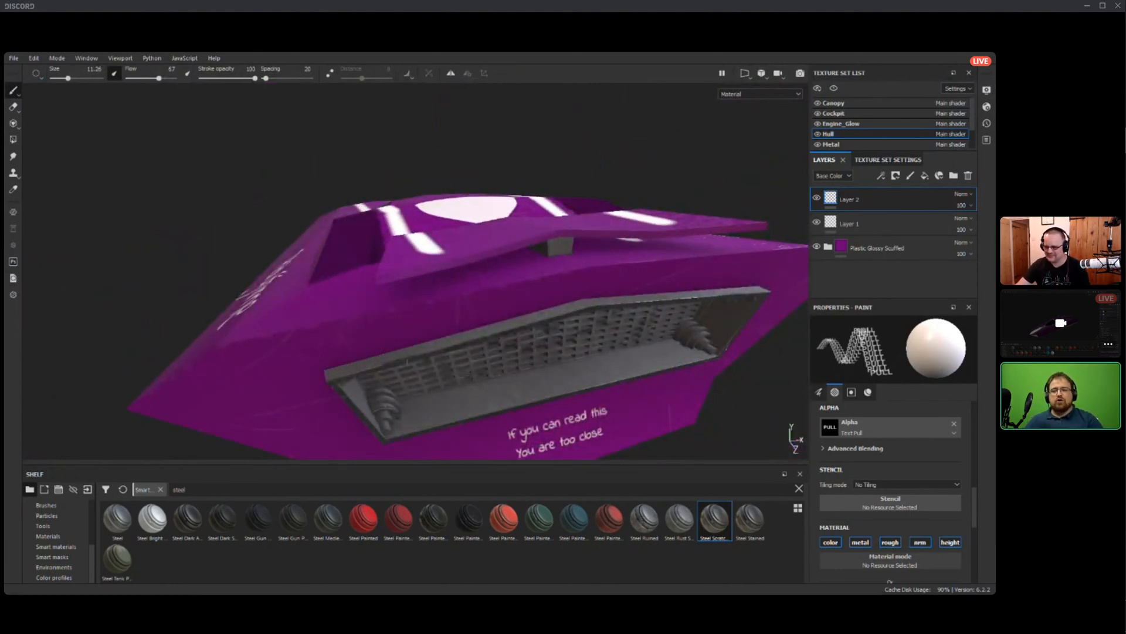
{"action": "left_click", "coordinate": [14, 58]}
{"action": "left_click", "coordinate": [24, 133]}
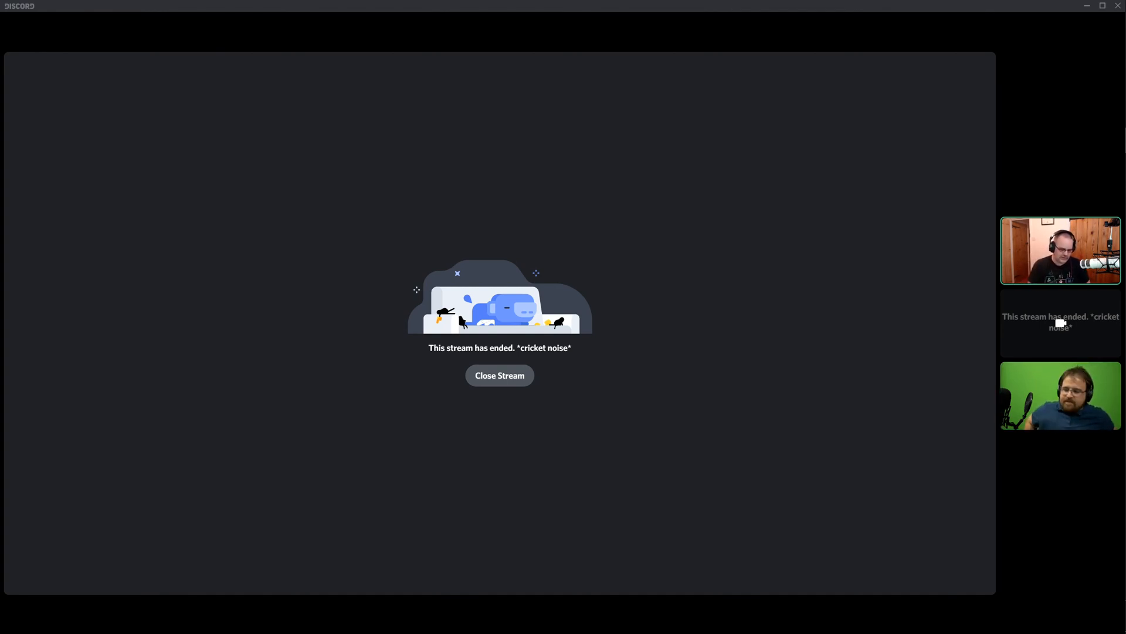
In the Discord call, close the ended screen stream and return to the camera grid.
{"action": "left_click", "coordinate": [1059, 390]}
{"action": "left_click", "coordinate": [1069, 321]}
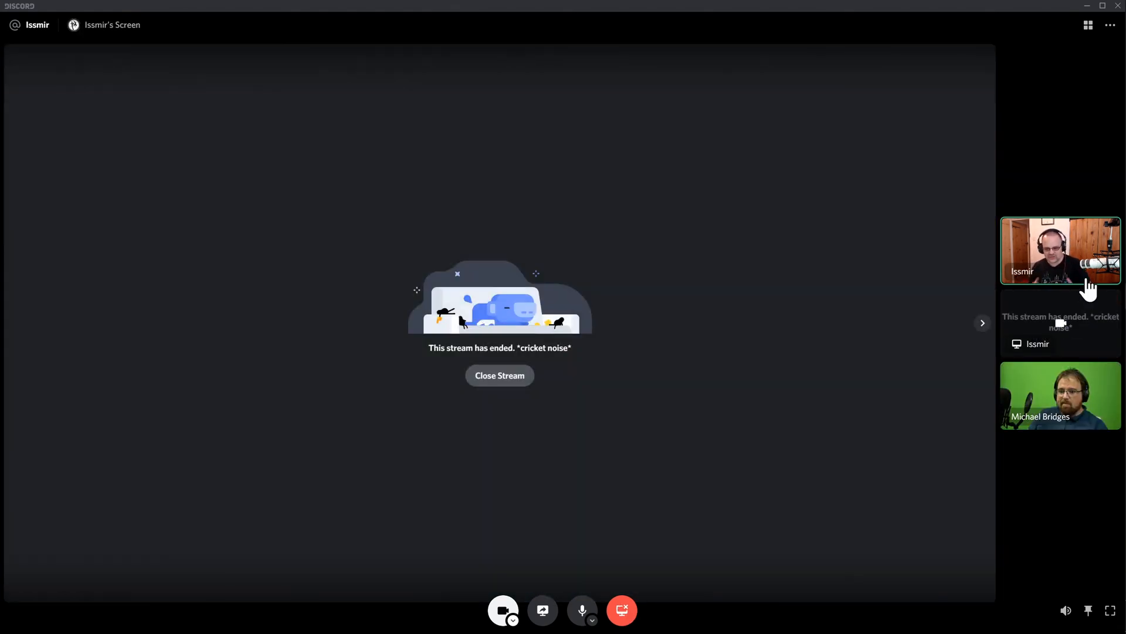
{"action": "left_click", "coordinate": [493, 398]}
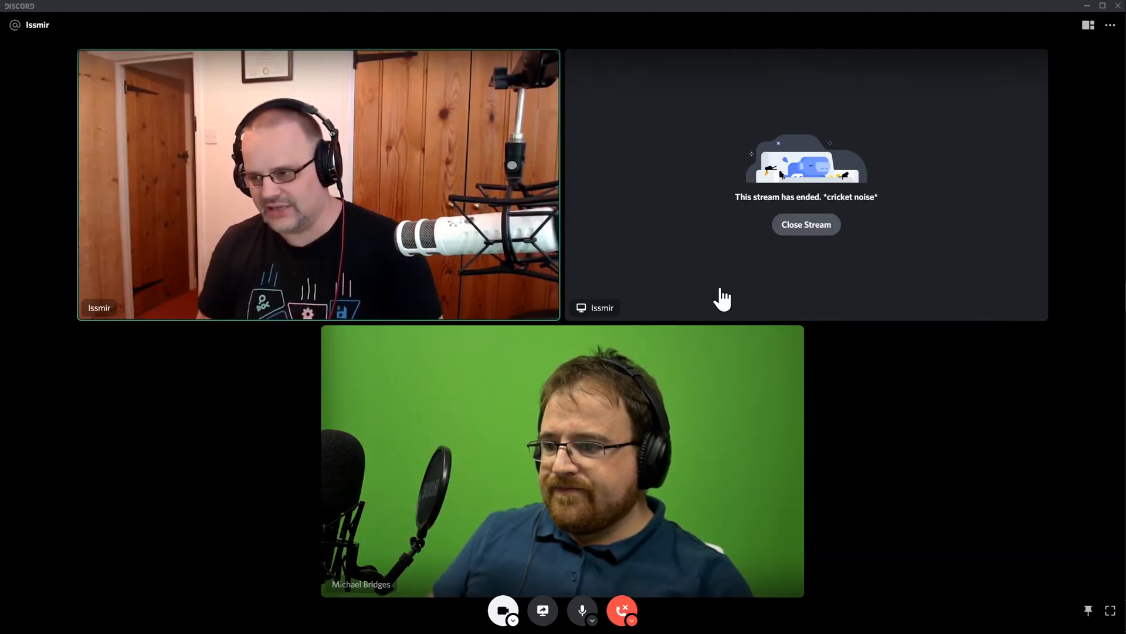
{"action": "left_click", "coordinate": [830, 228]}
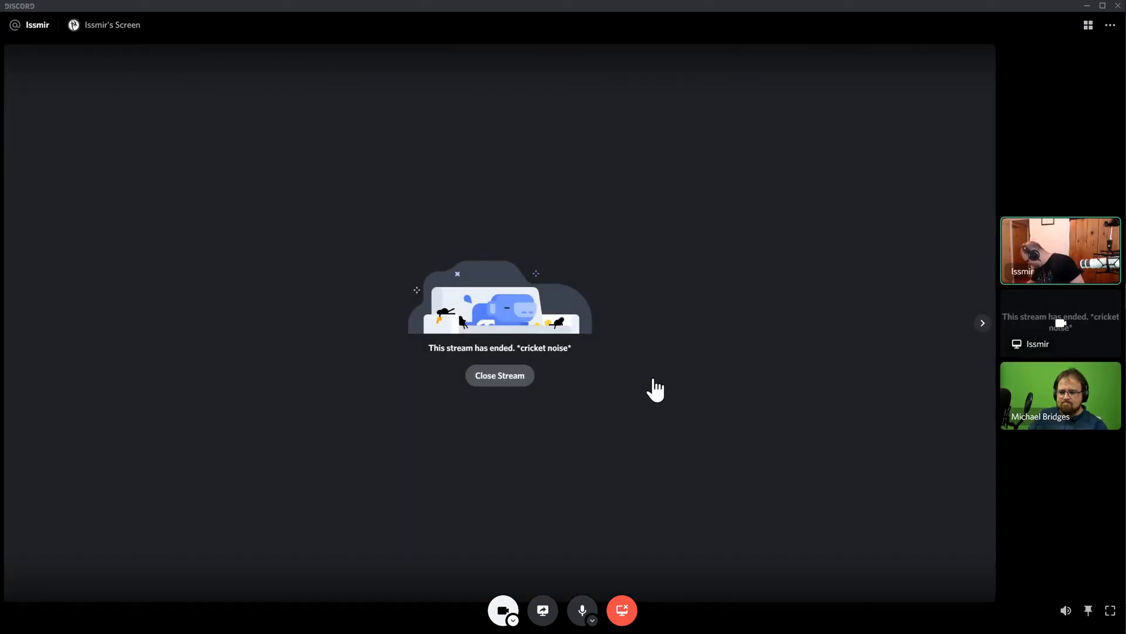
{"action": "left_click", "coordinate": [487, 378]}
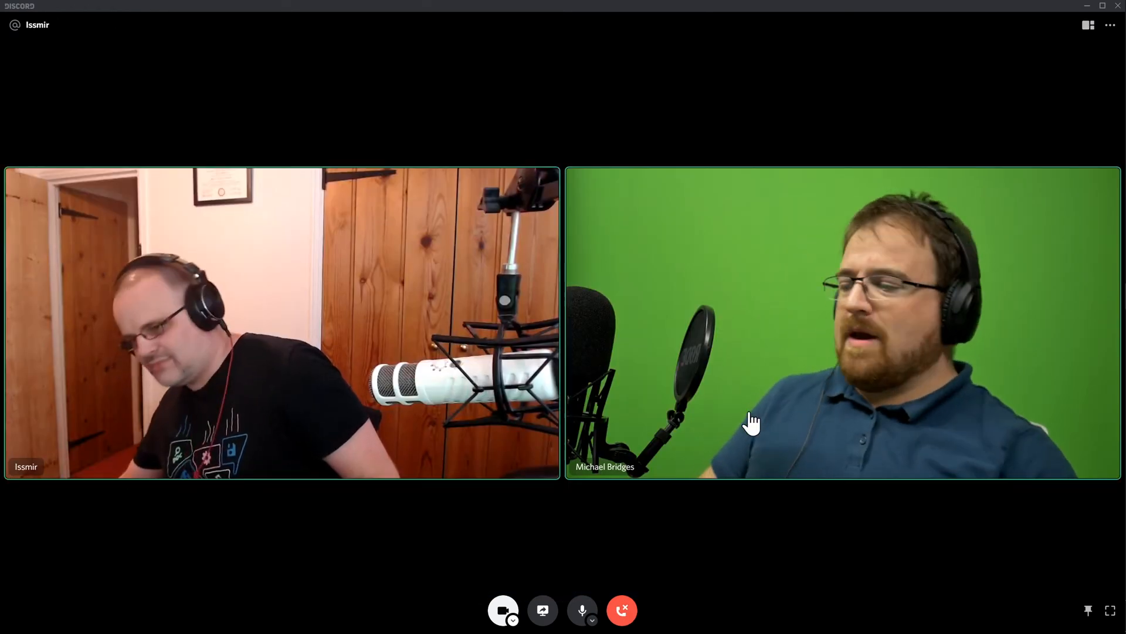